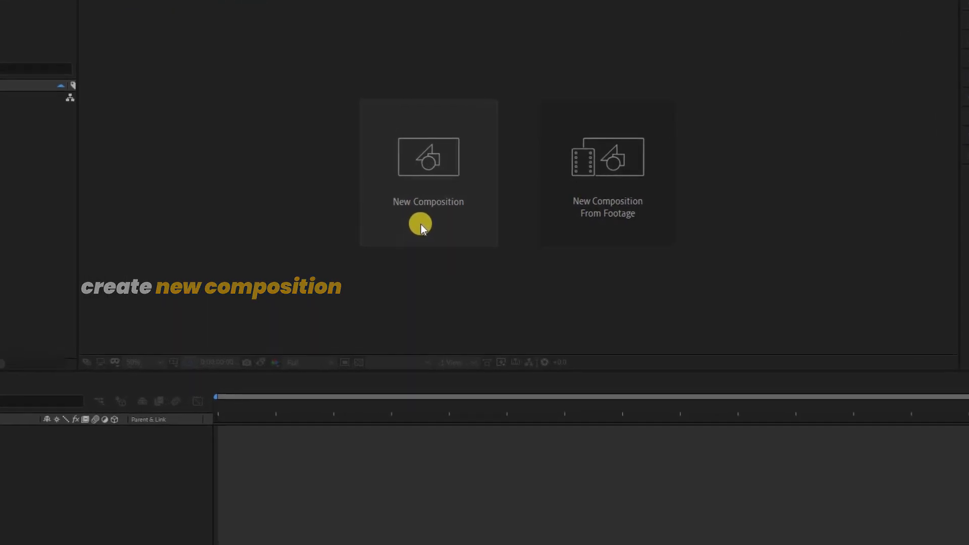
Make a new composition 'saber text effects' at 1920×1080, 30 fps, 0:00:06:00, black background
click(428, 233)
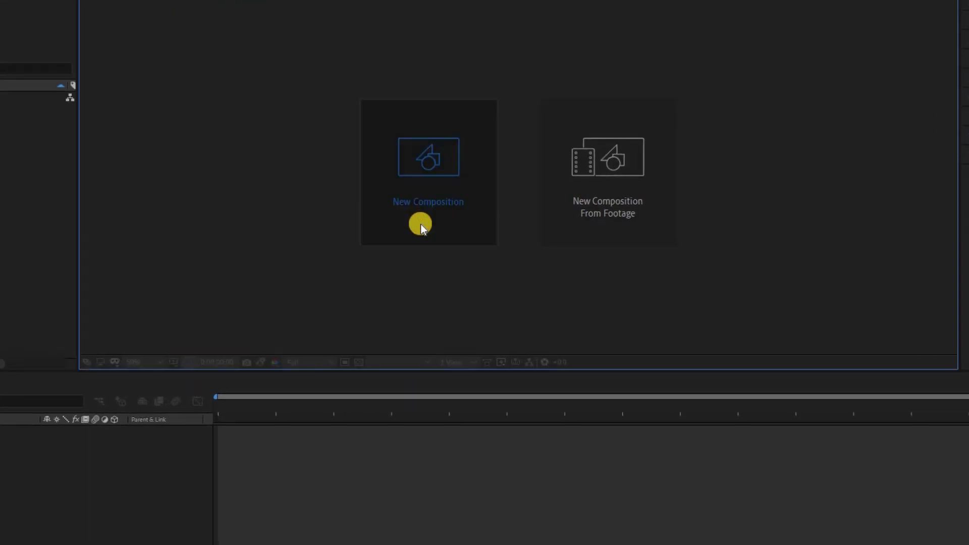
text(sabe)
text(r te)
text(xt )
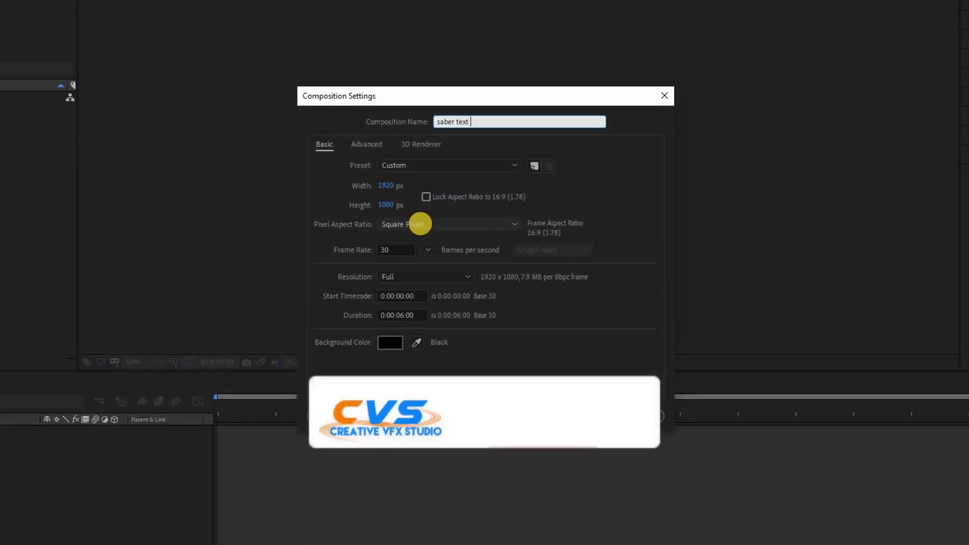
text(effects)
drag(500, 122, 429, 122)
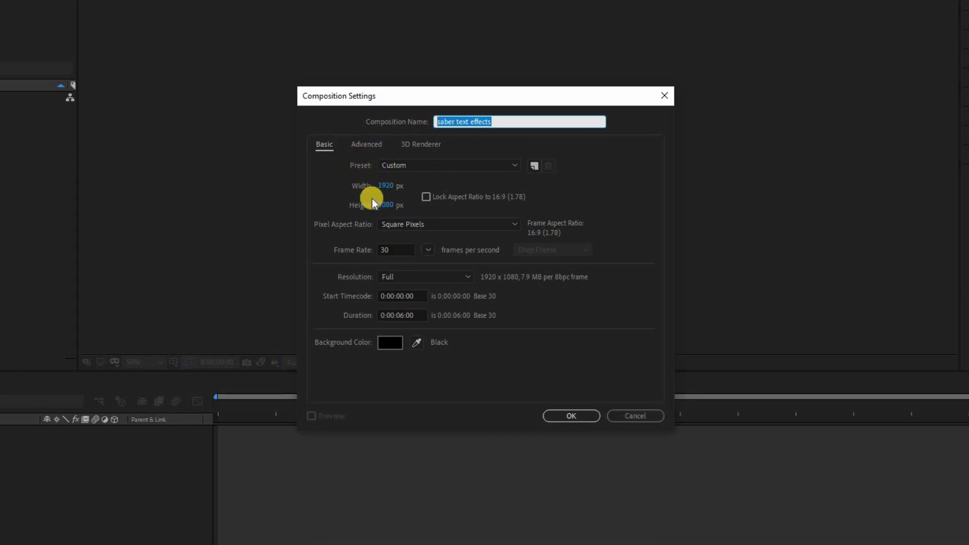
click(394, 248)
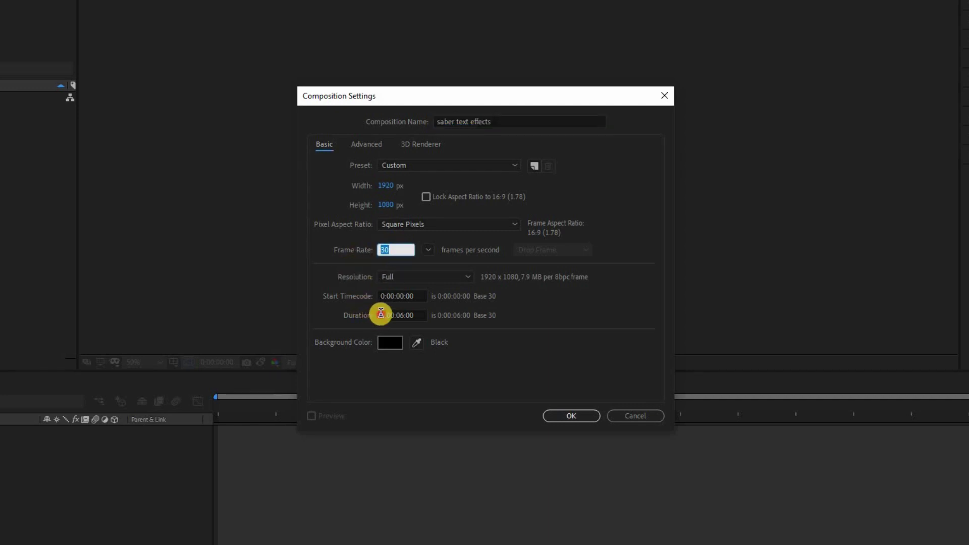
drag(379, 315, 423, 314)
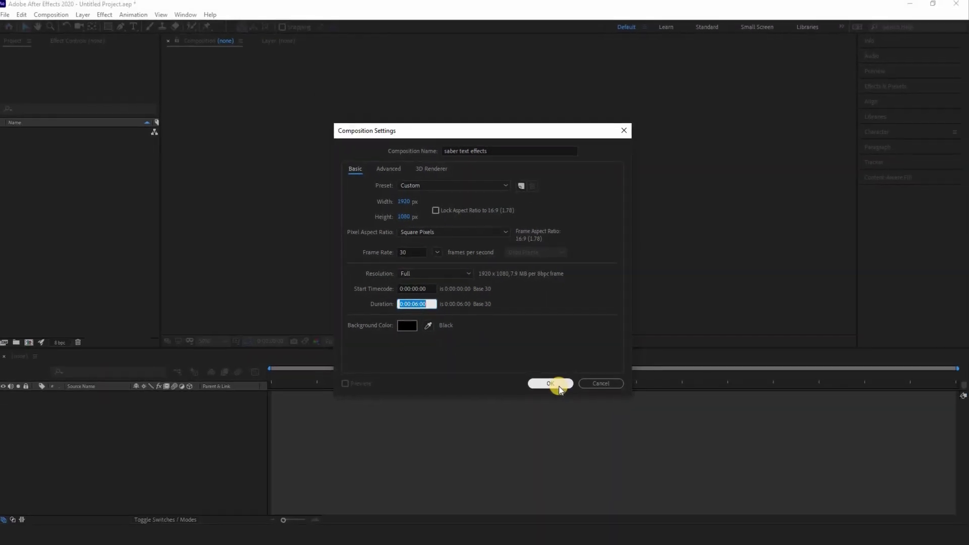
click(558, 386)
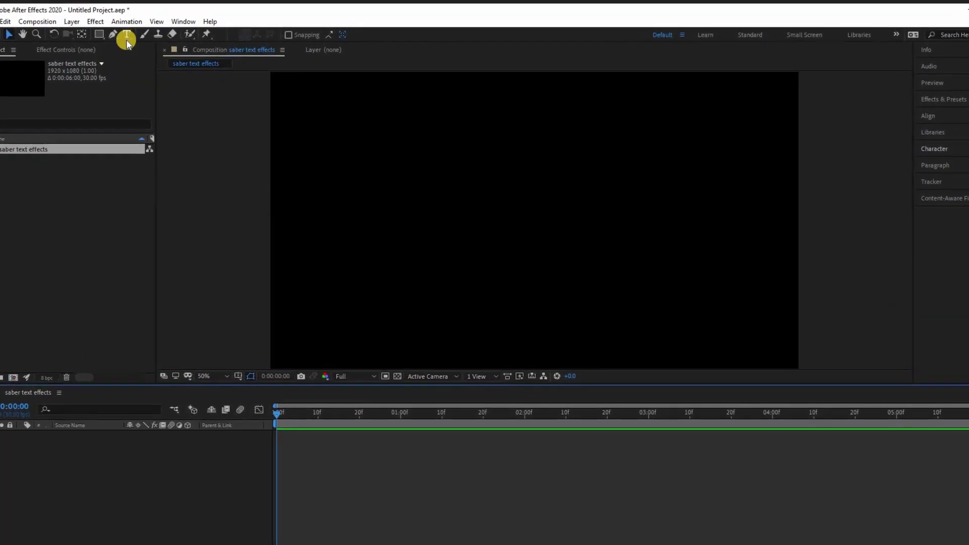
Type the word 'saber' as a new text layer in the viewer and select it
click(126, 39)
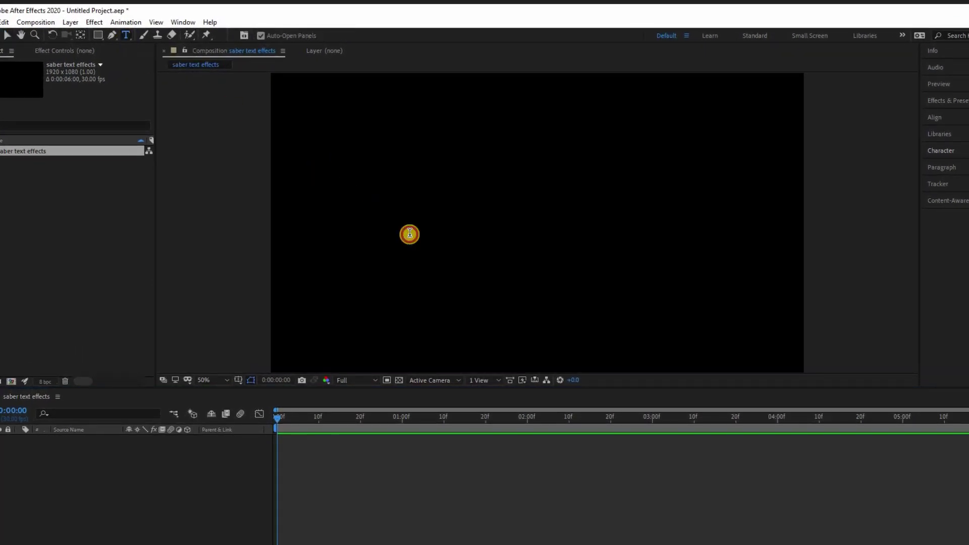
click(409, 234)
text(s)
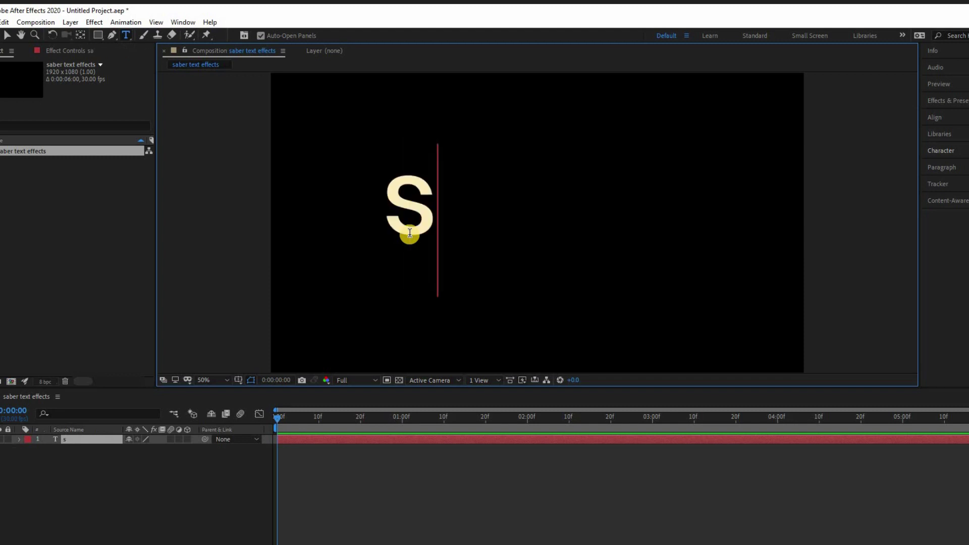
text(aber)
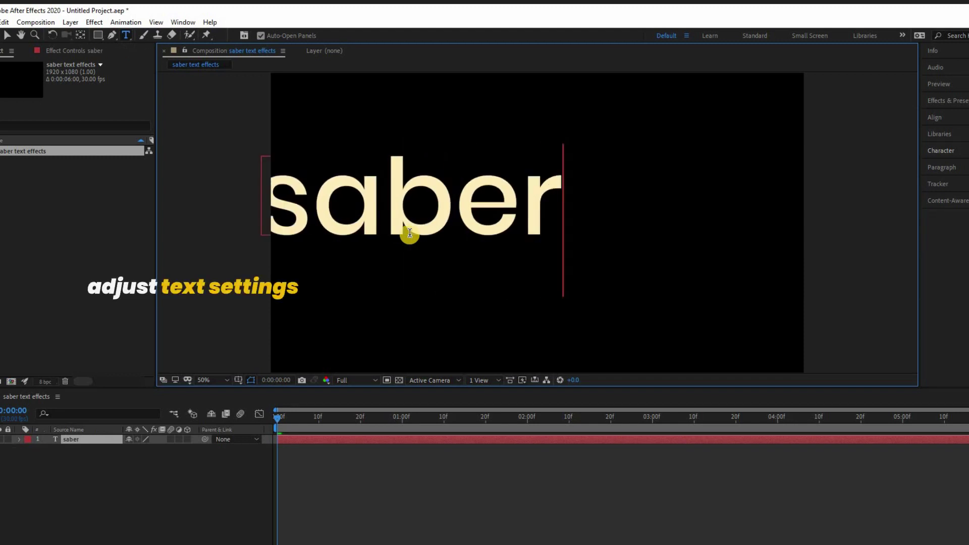
drag(469, 216, 145, 217)
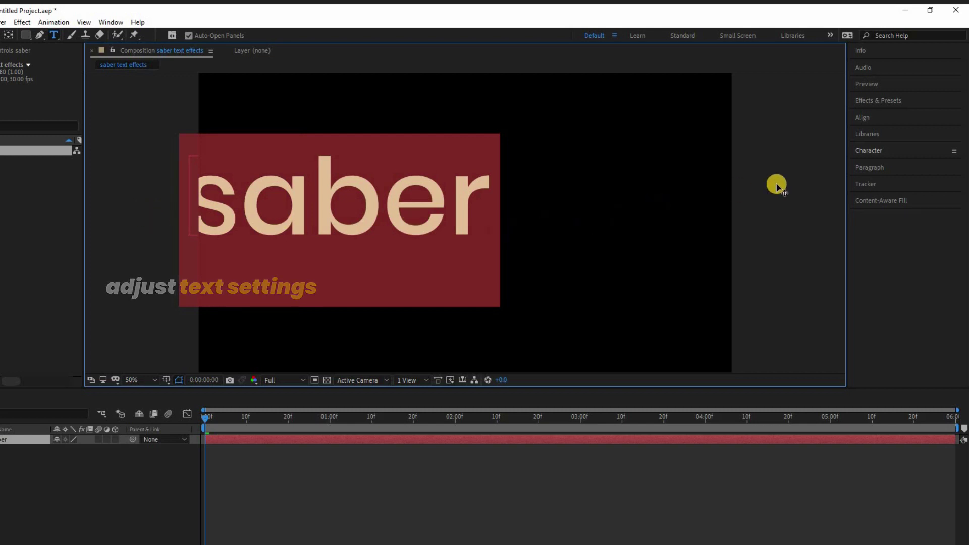
Set the saber text font to Poppins Black Italic in the Character panel
click(881, 153)
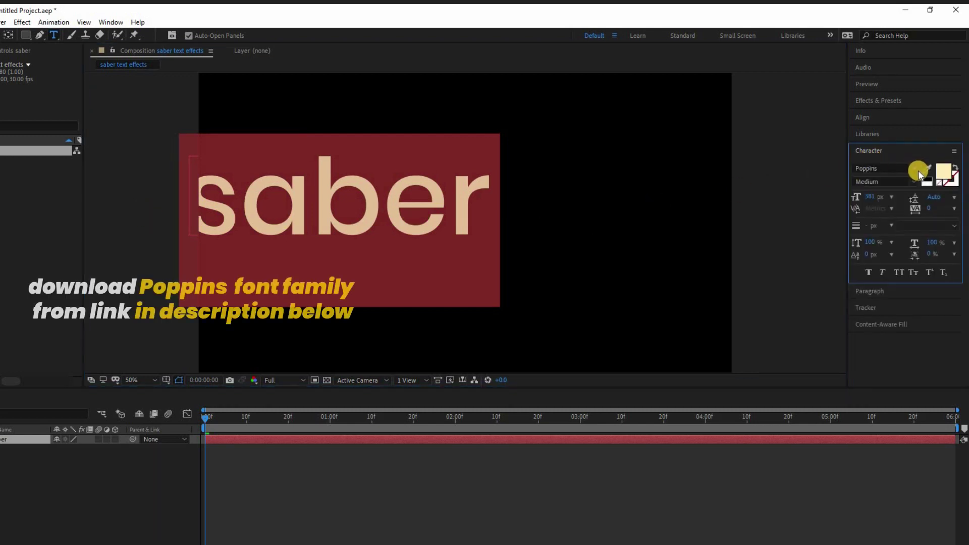
click(914, 168)
scroll(822, 229, up, 3)
scroll(790, 246, up, 1)
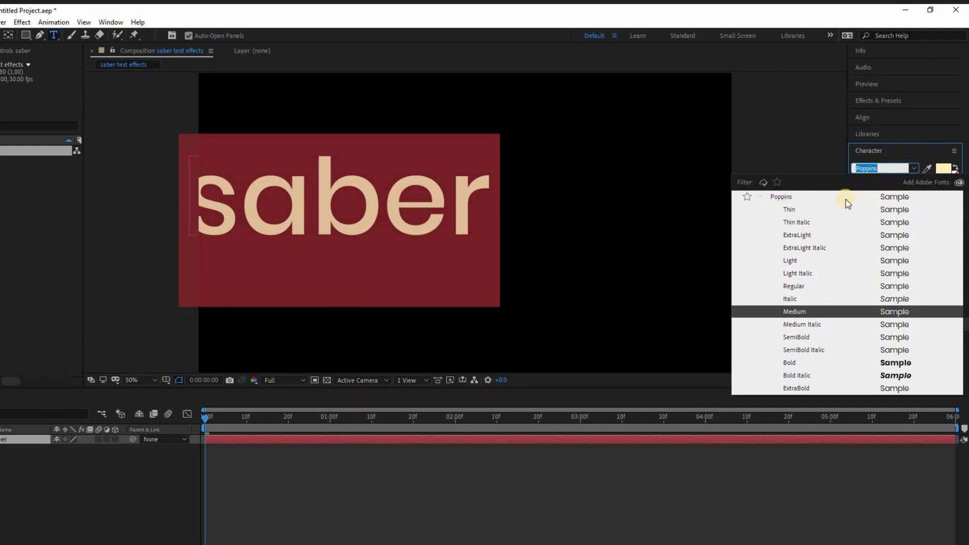
click(914, 169)
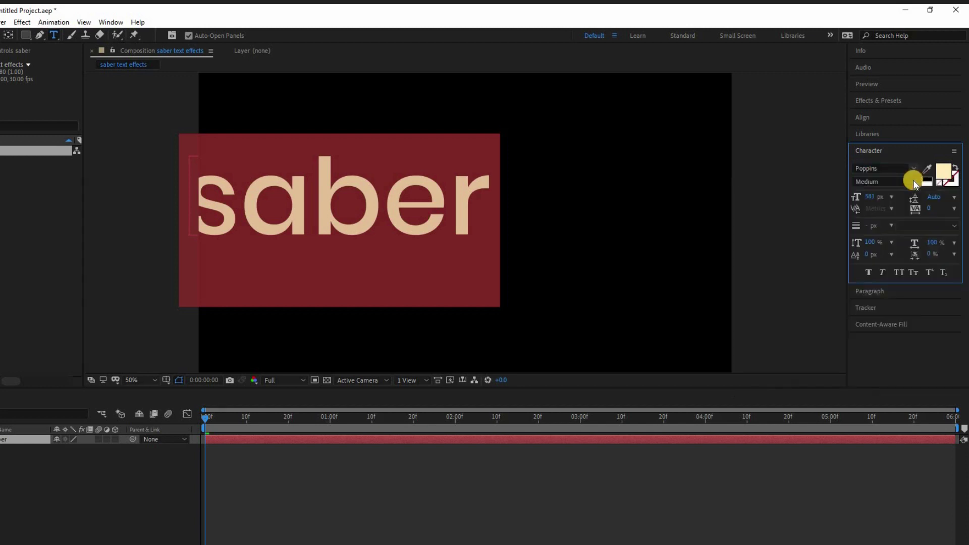
click(911, 184)
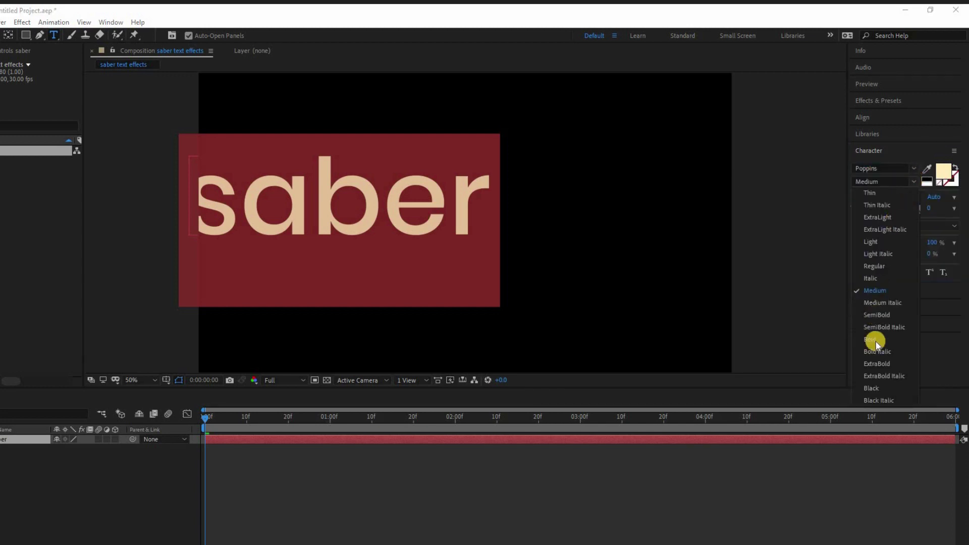
click(872, 398)
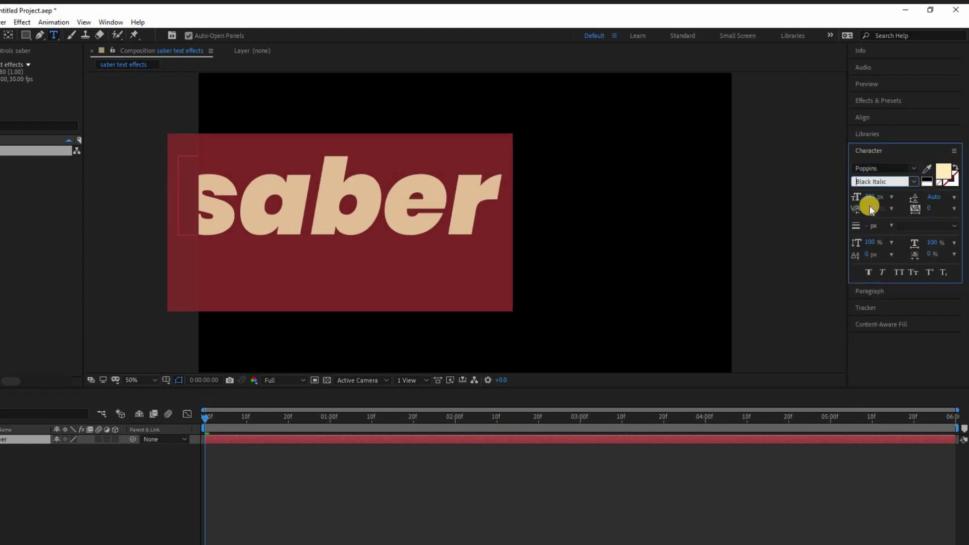
Set the font size to 393 px and tracking to -40
drag(872, 197, 902, 218)
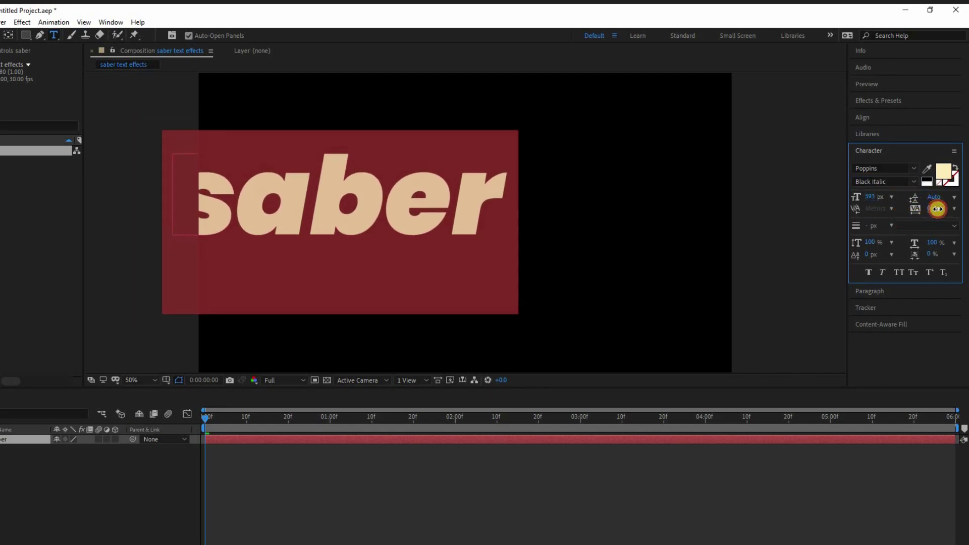
drag(937, 209, 921, 220)
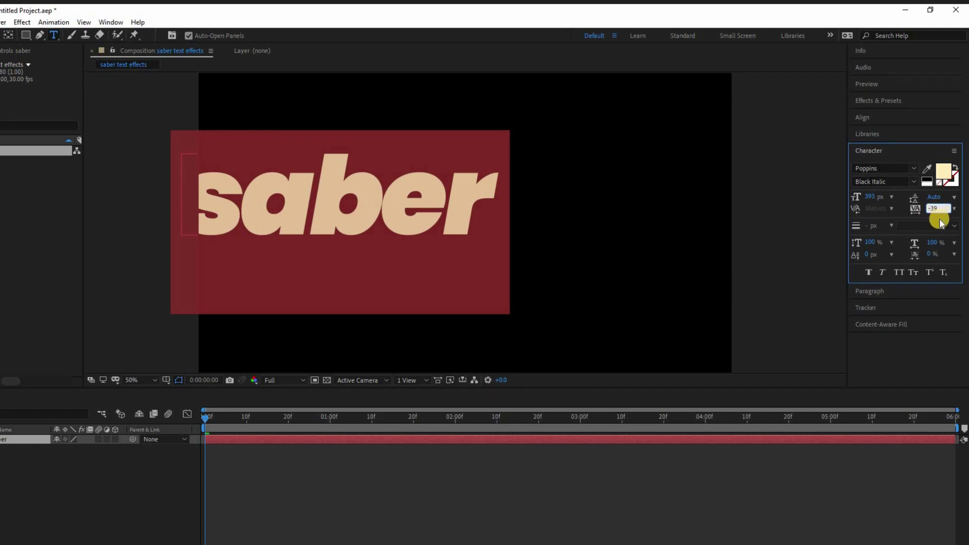
key(BackSpace)
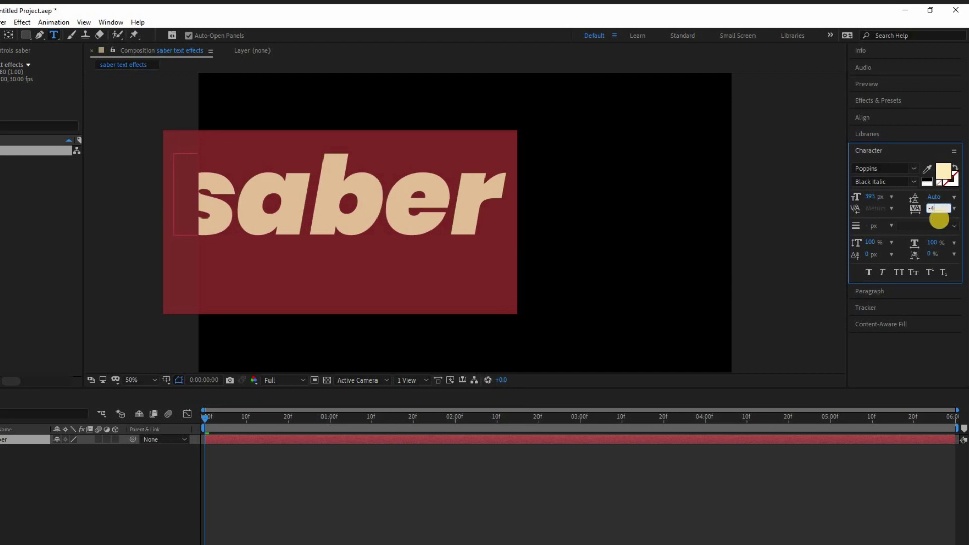
text(1)
text(0)
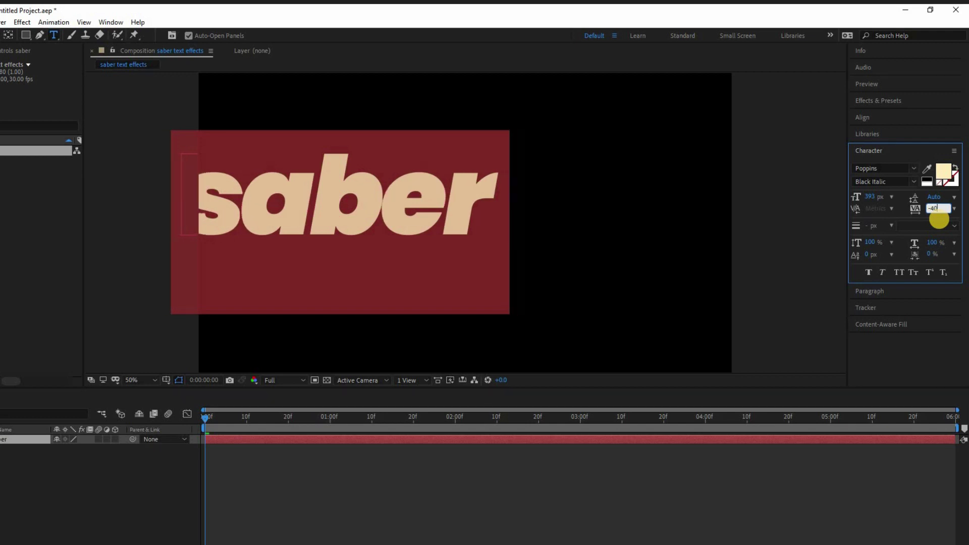
key(Return)
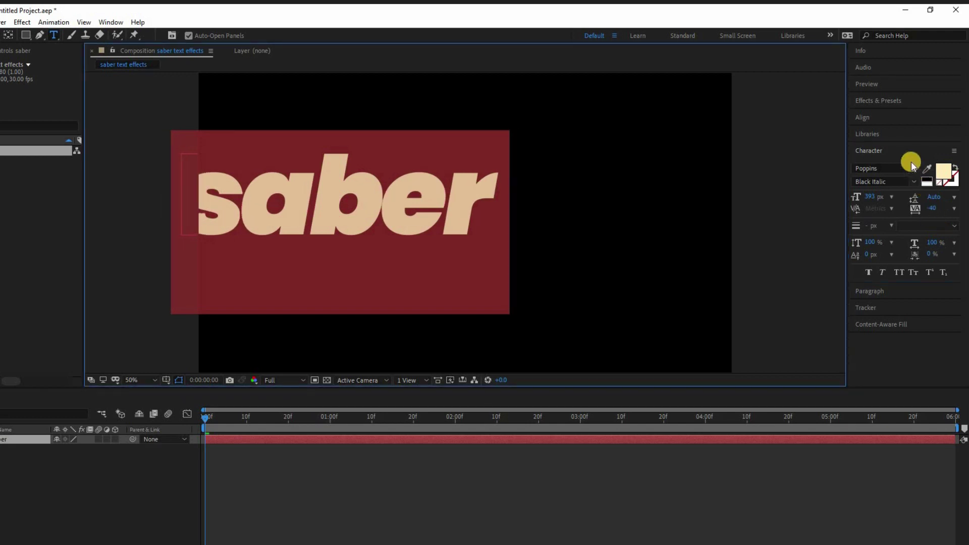
Align the saber text to the horizontal and vertical centre of the composition
click(880, 120)
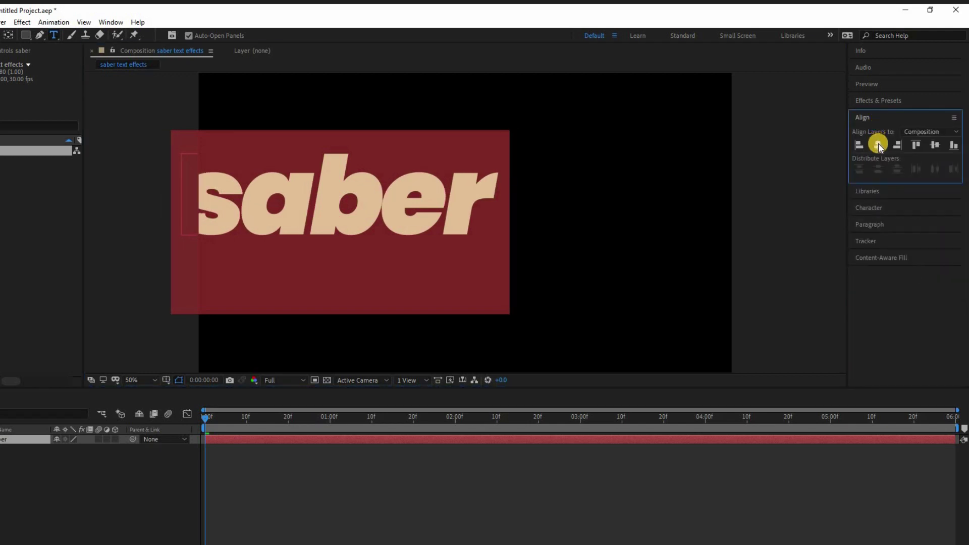
click(878, 143)
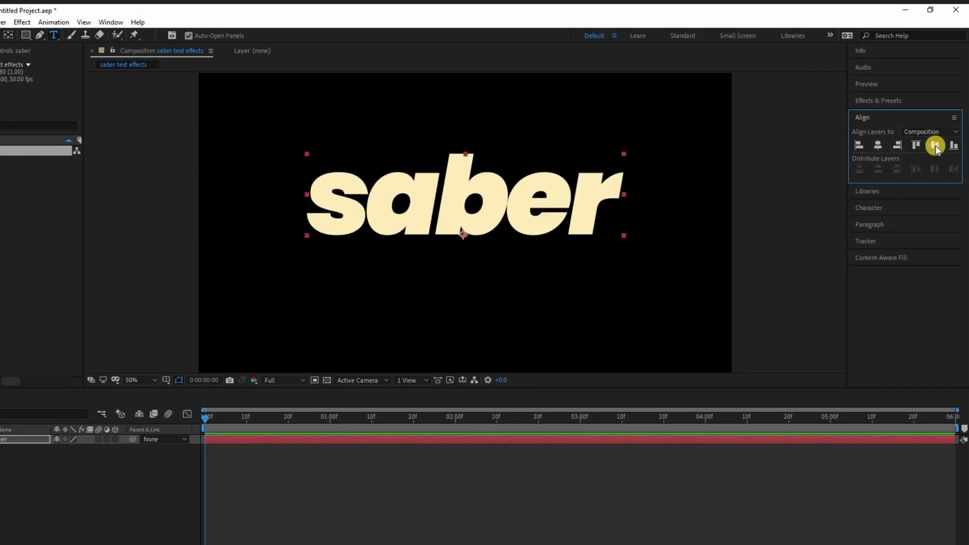
click(935, 145)
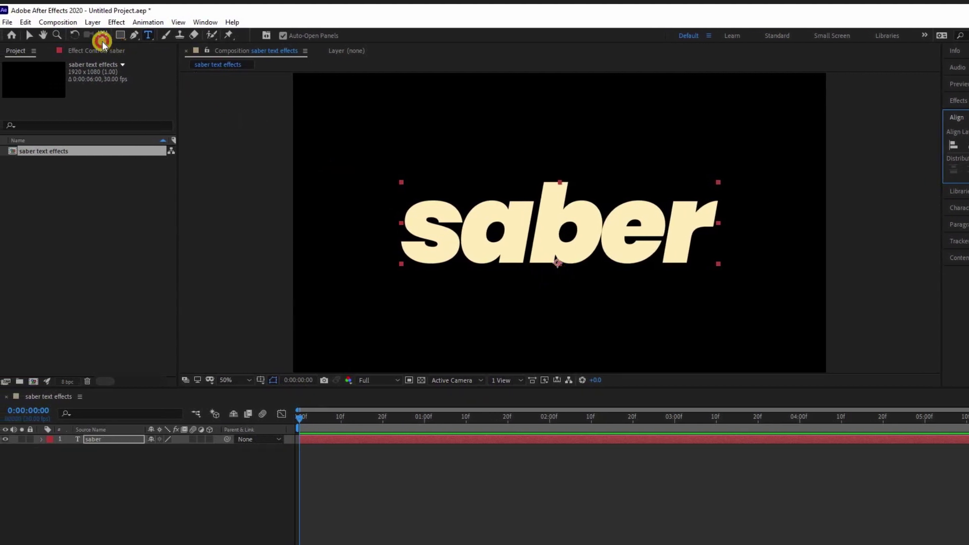
Move the text's anchor point to the middle of the word, then deselect the layer
click(103, 38)
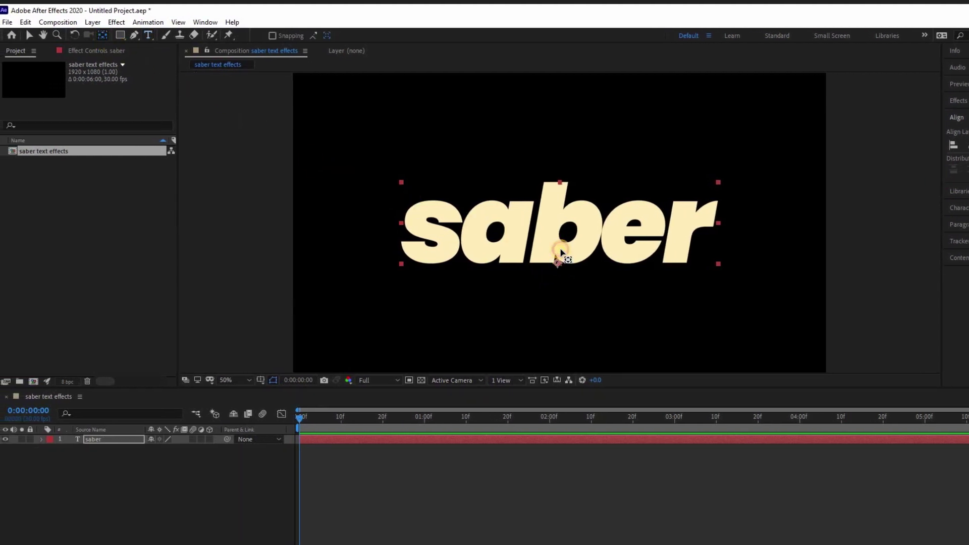
drag(561, 253, 561, 238)
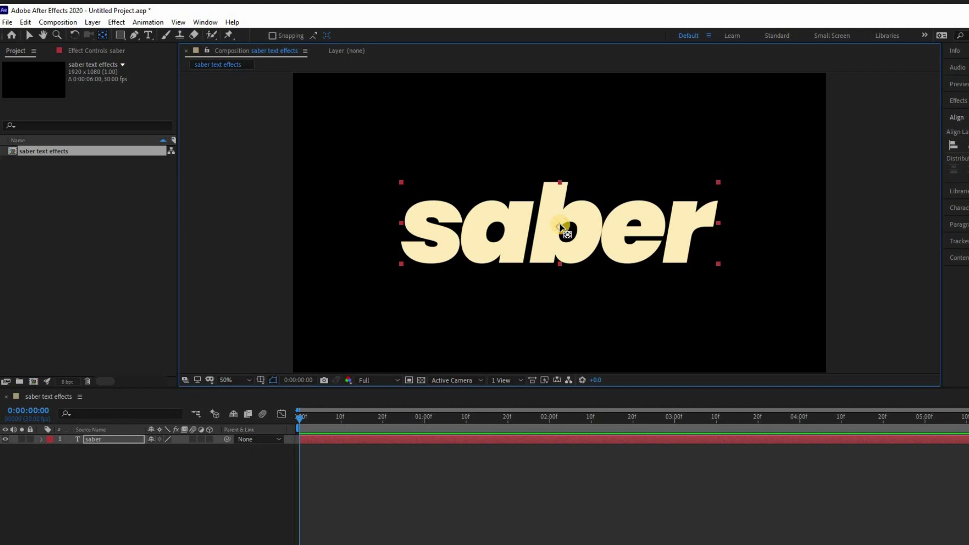
click(90, 448)
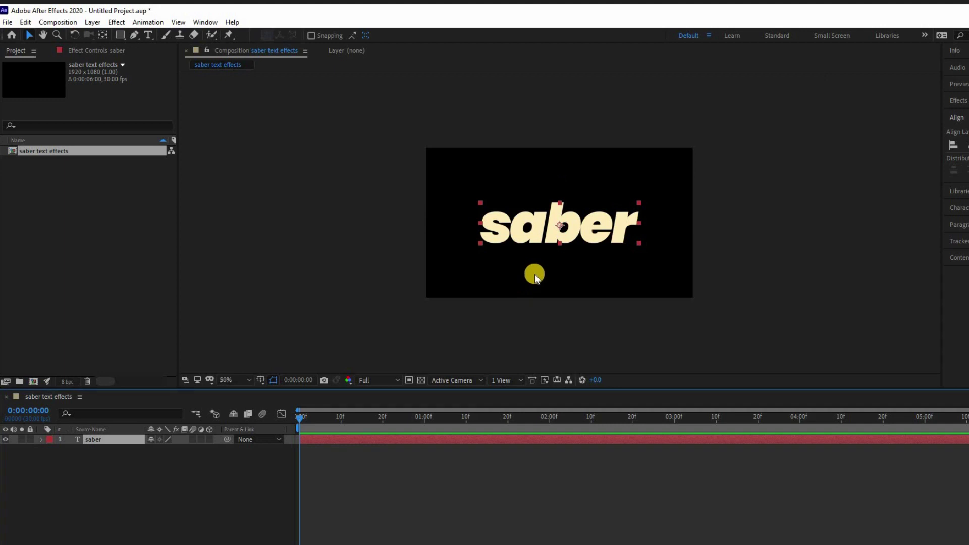
click(129, 465)
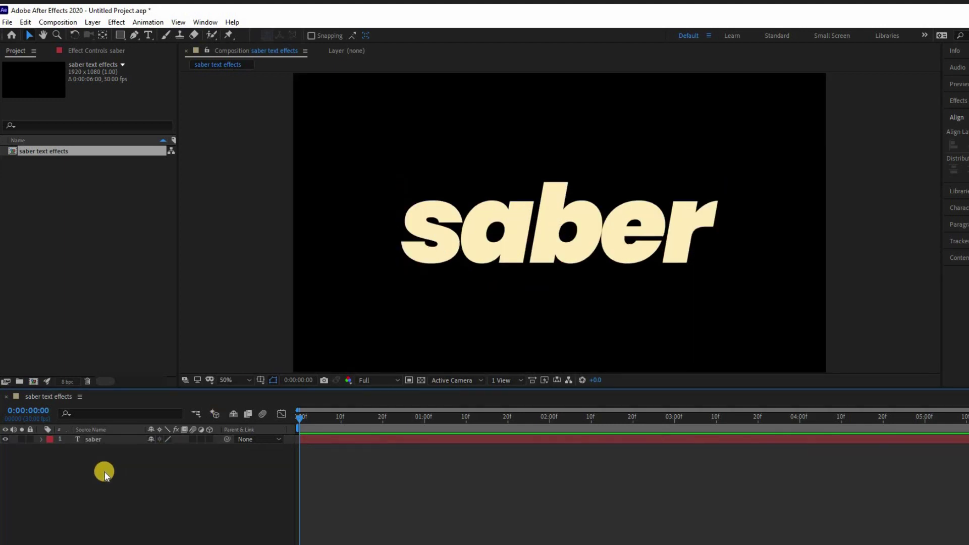
Search presets for 'random' and apply Random Fade Up to the saber text layer
click(111, 441)
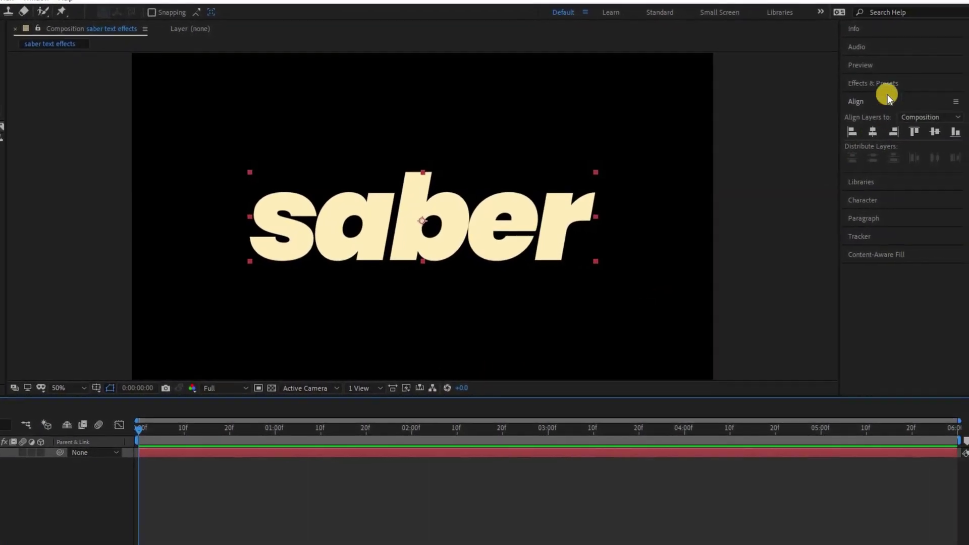
click(888, 82)
click(882, 97)
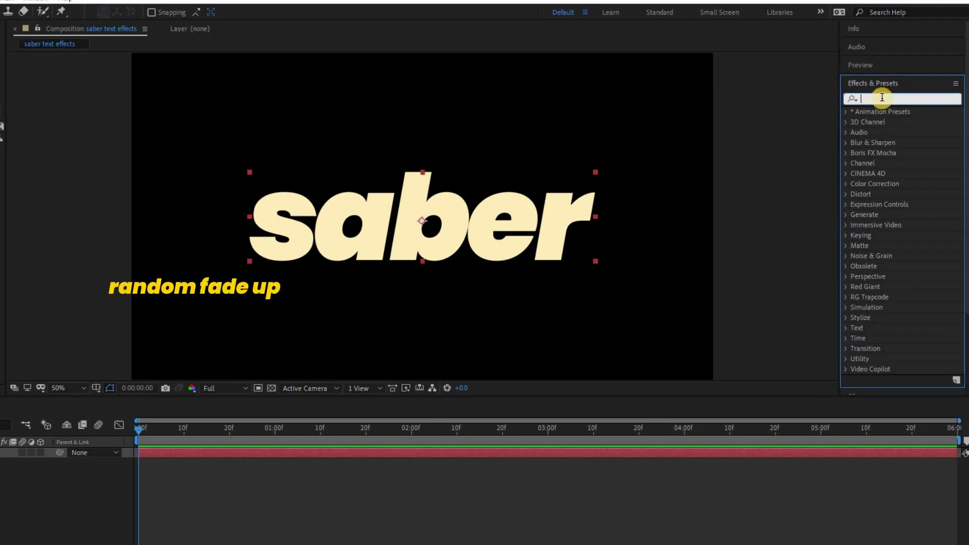
text(rand)
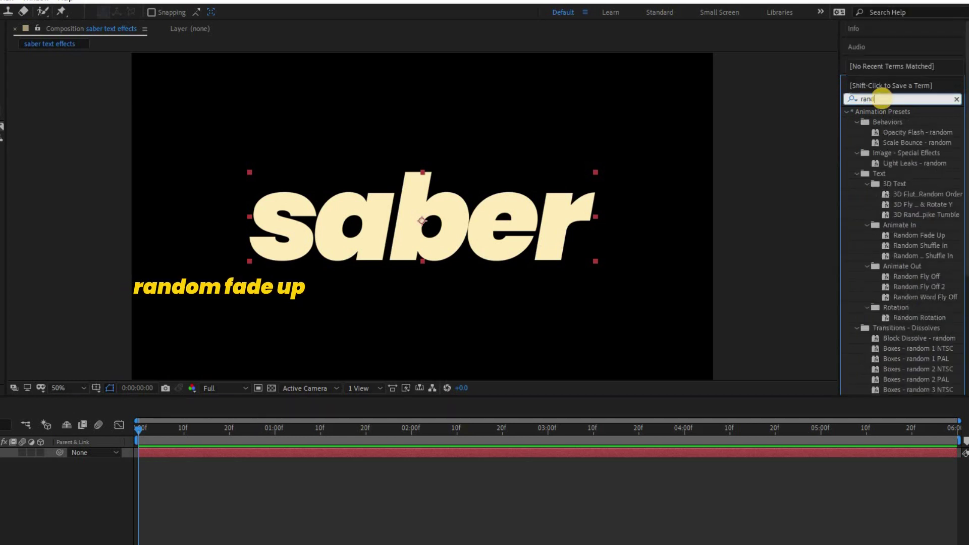
text(om)
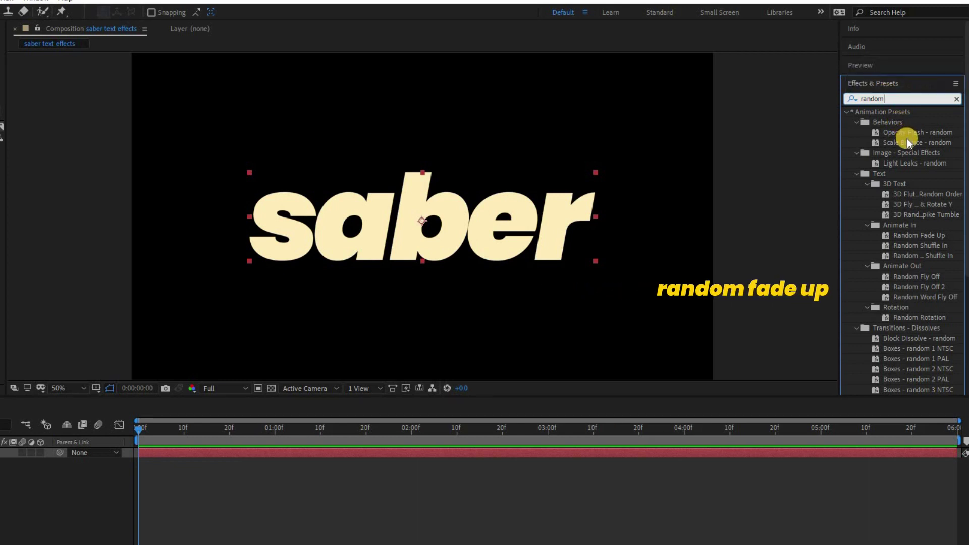
click(913, 234)
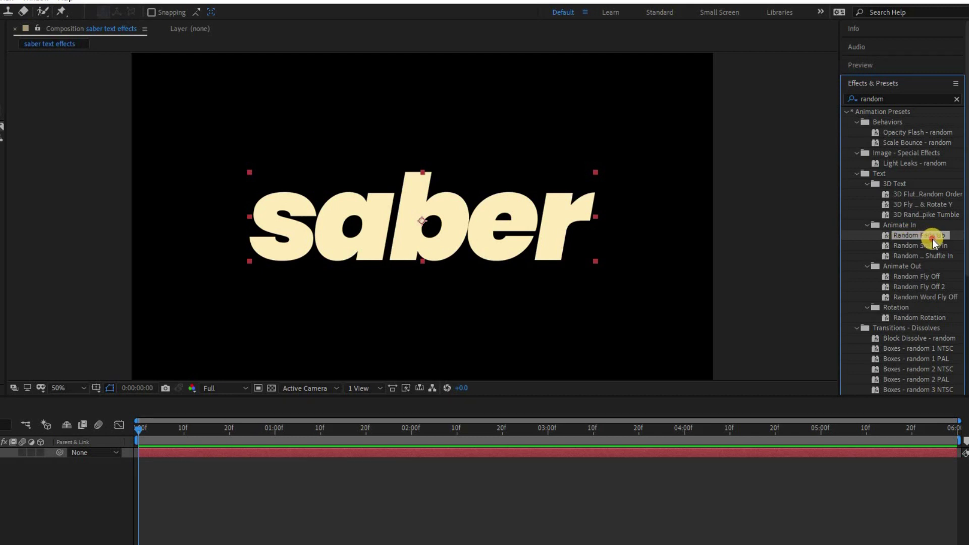
drag(932, 239, 117, 399)
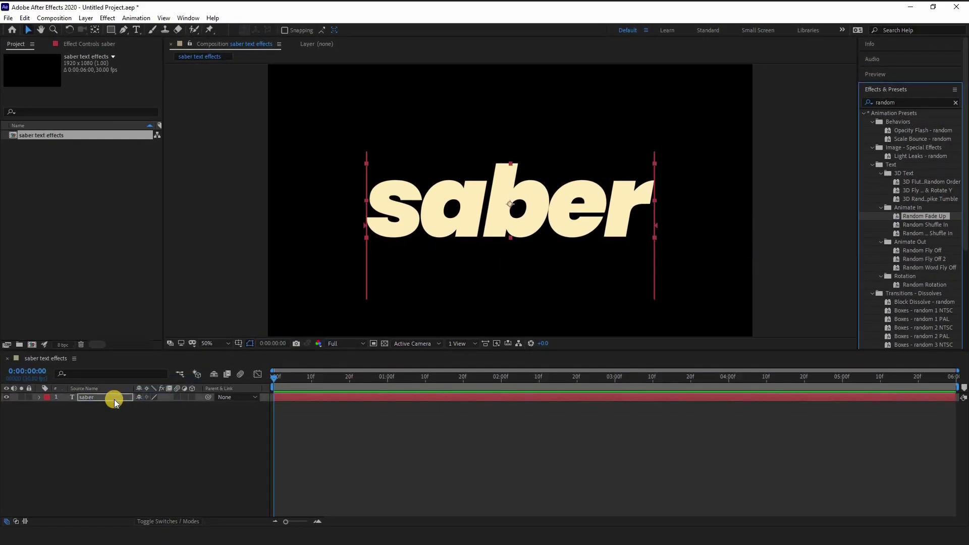
Preview the letters fading up one by one
key(space)
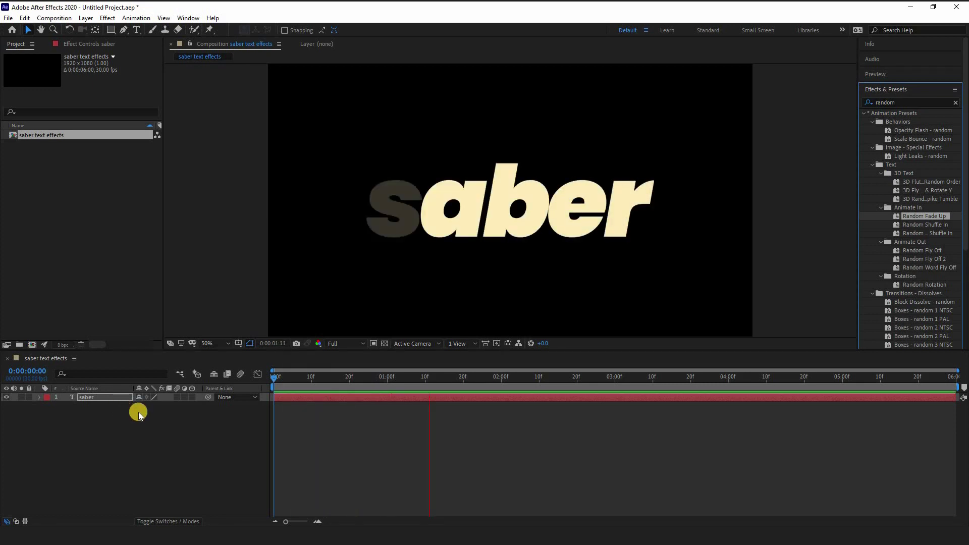
click(267, 388)
key(space)
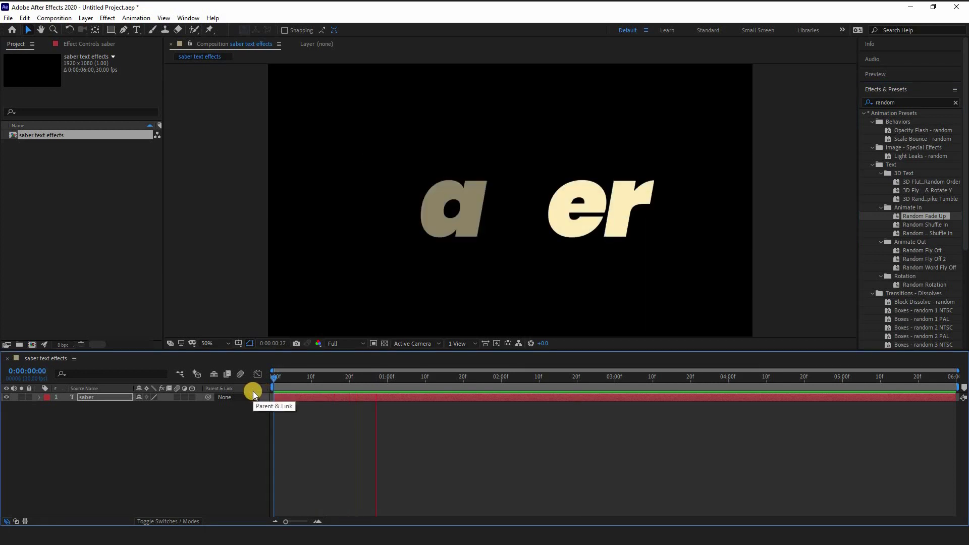
Move Range Selector 1's final Start keyframe to about 0:00:02:01, then collapse the layer
click(87, 397)
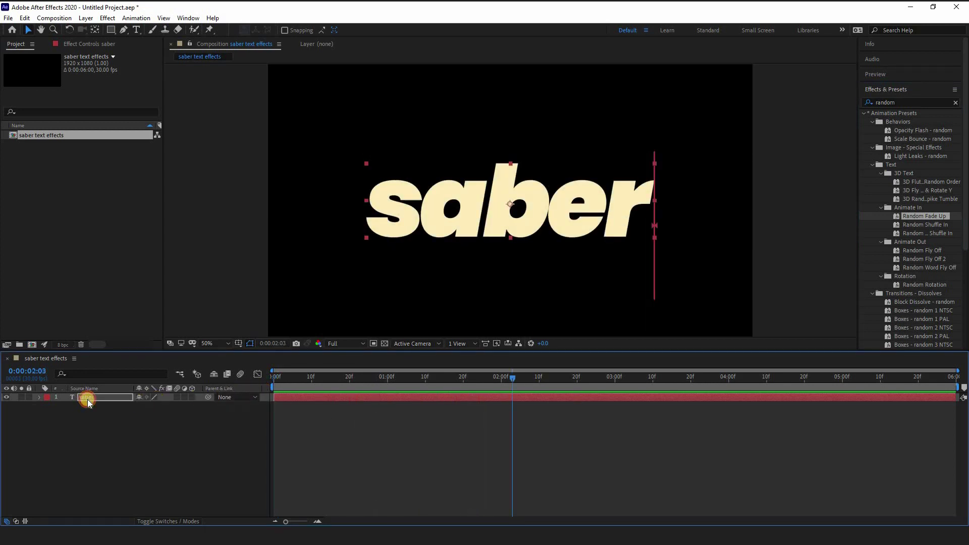
click(37, 399)
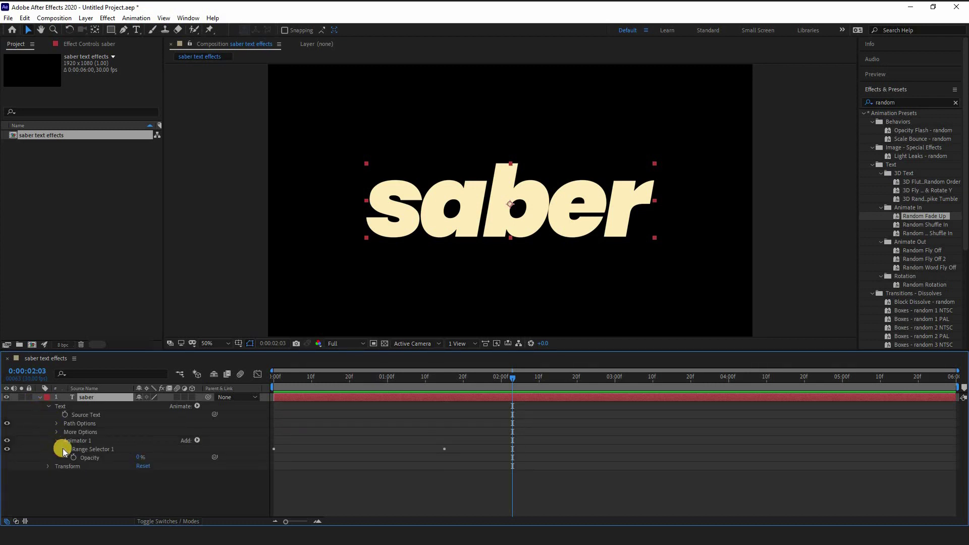
click(65, 450)
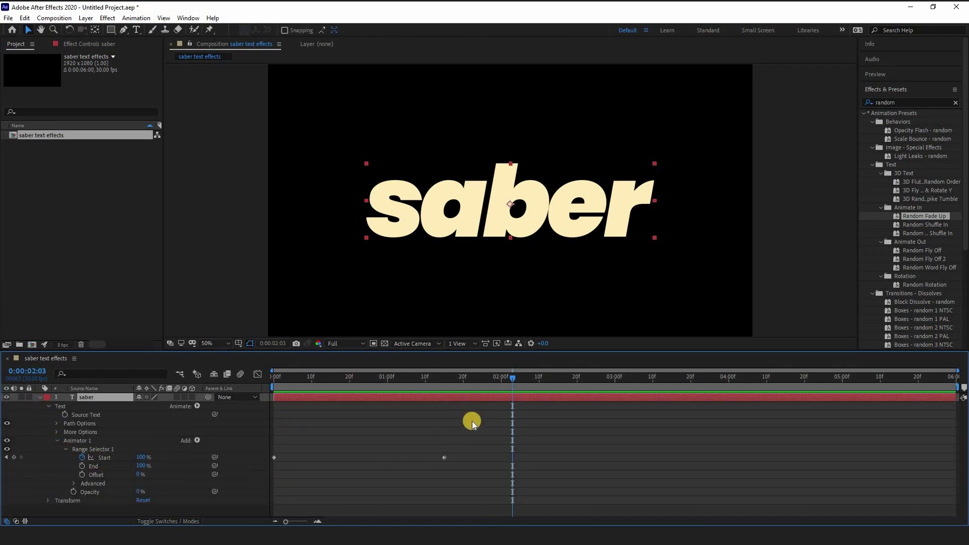
drag(446, 461, 508, 461)
drag(335, 385, 330, 386)
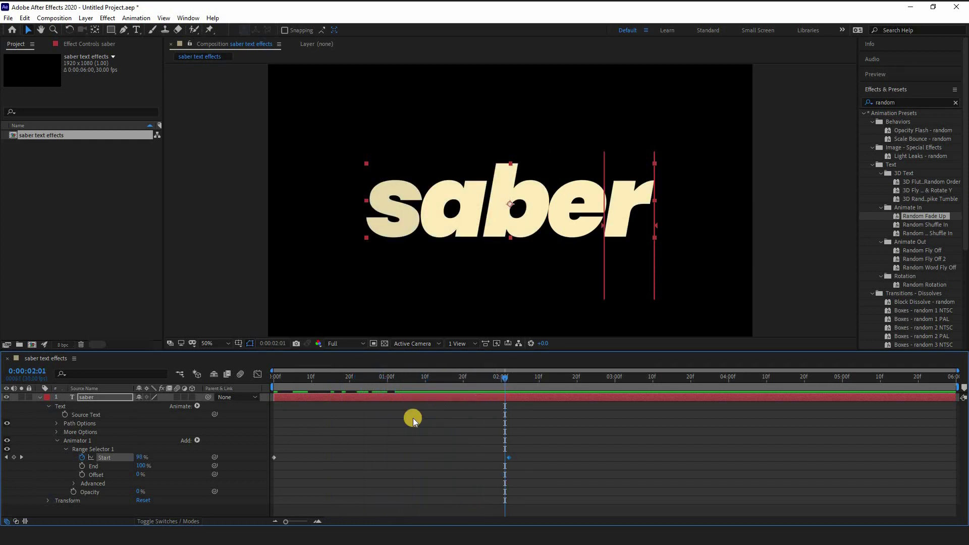
click(386, 425)
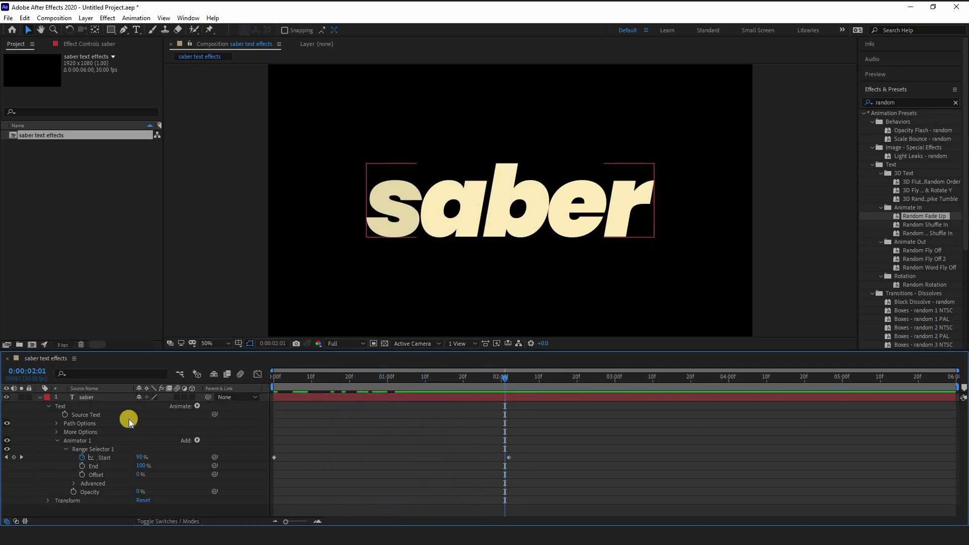
click(38, 398)
click(98, 419)
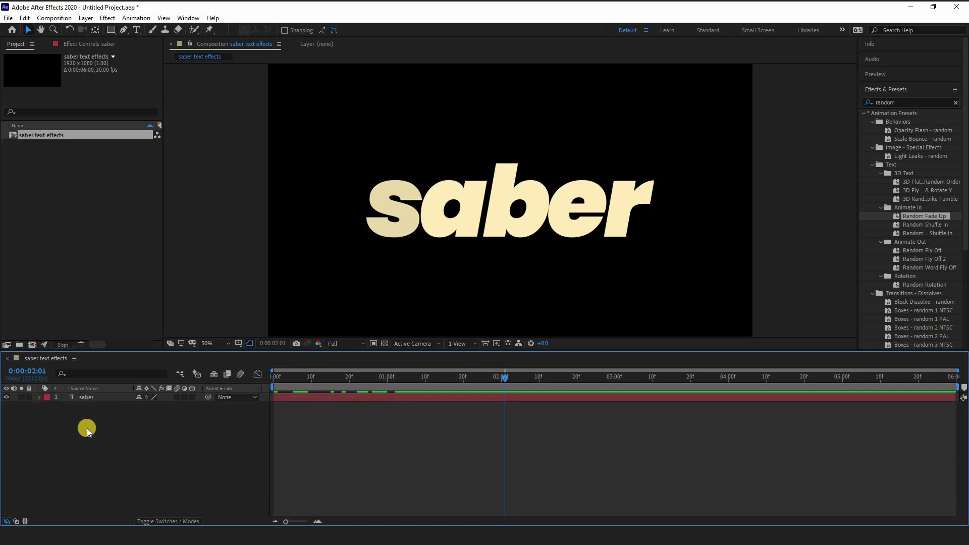
Add a comp-sized 1920×1080 solid named 'saber effects' via New > Solid
right_click(87, 429)
mouse_move(150, 319)
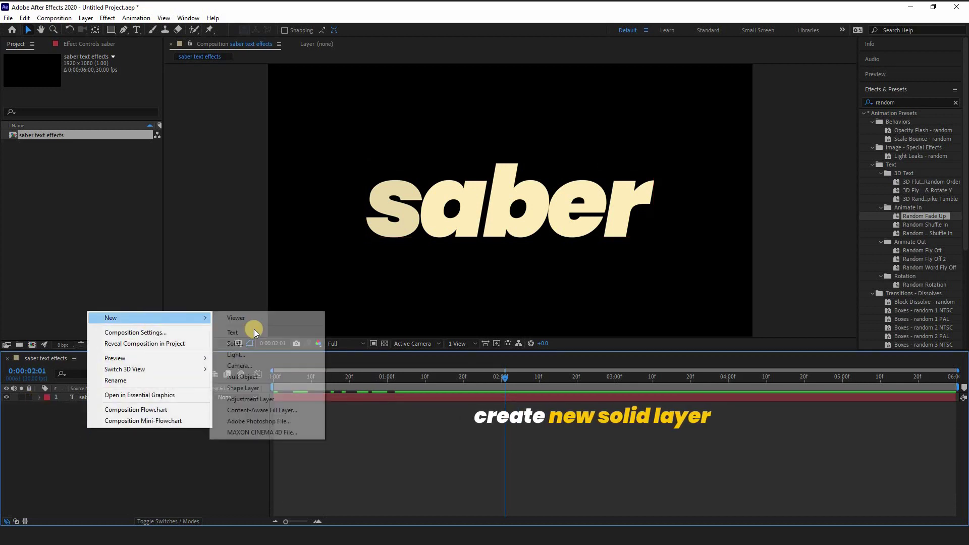
click(261, 344)
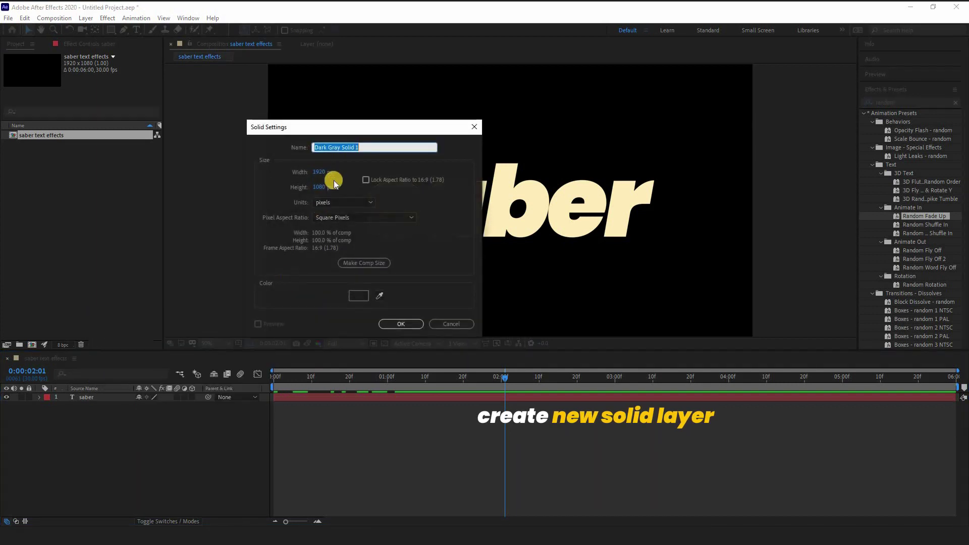
text(saber effects)
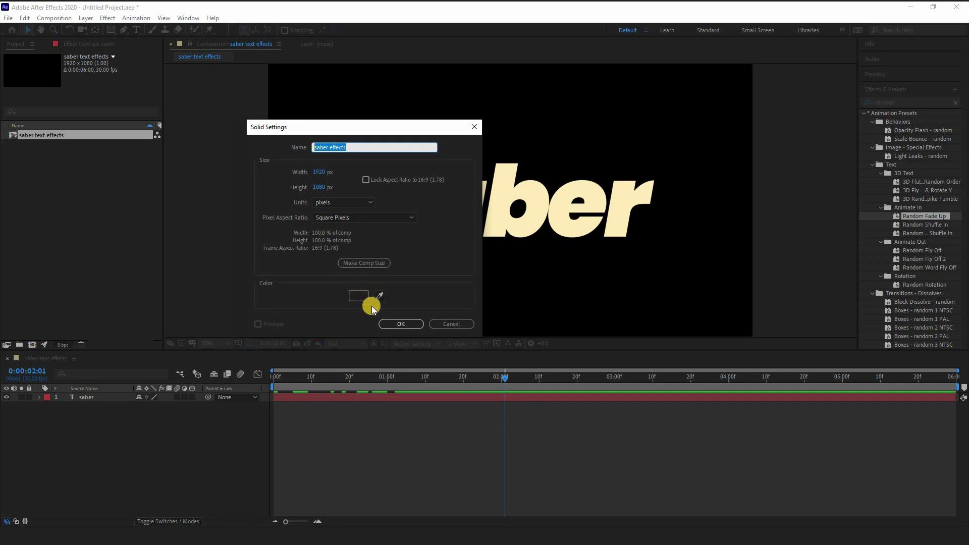
click(400, 324)
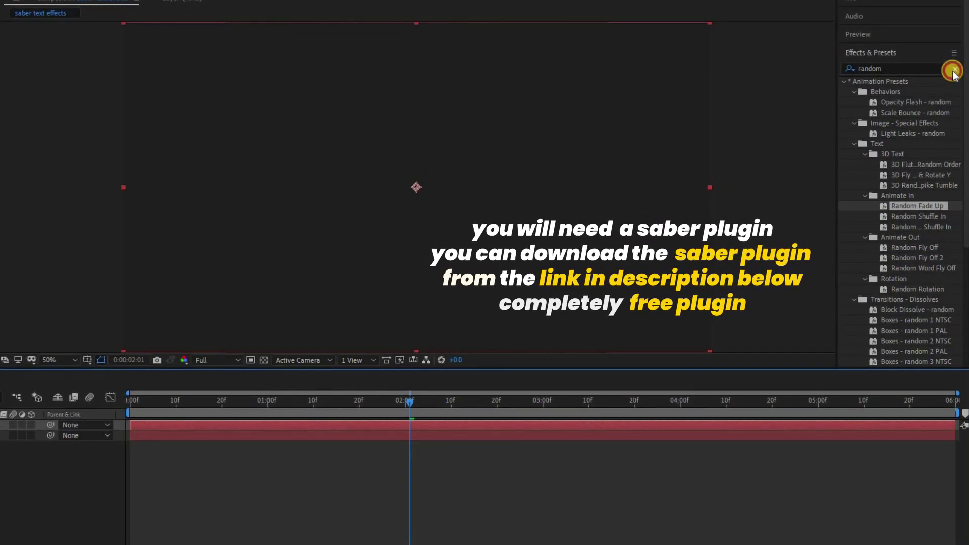
Search effects for 'saber' and drop Video Copilot Saber onto the 'saber effects' solid
click(952, 71)
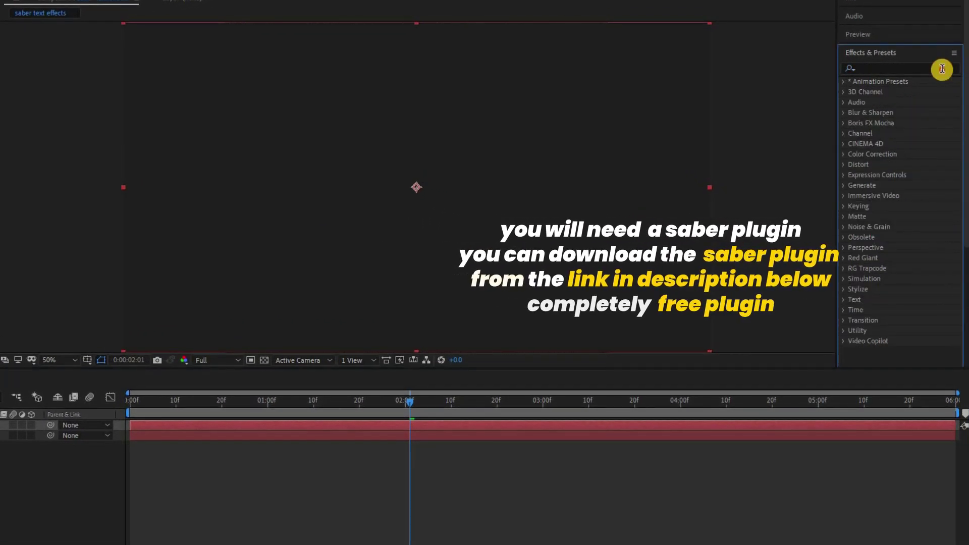
click(942, 67)
text(saber)
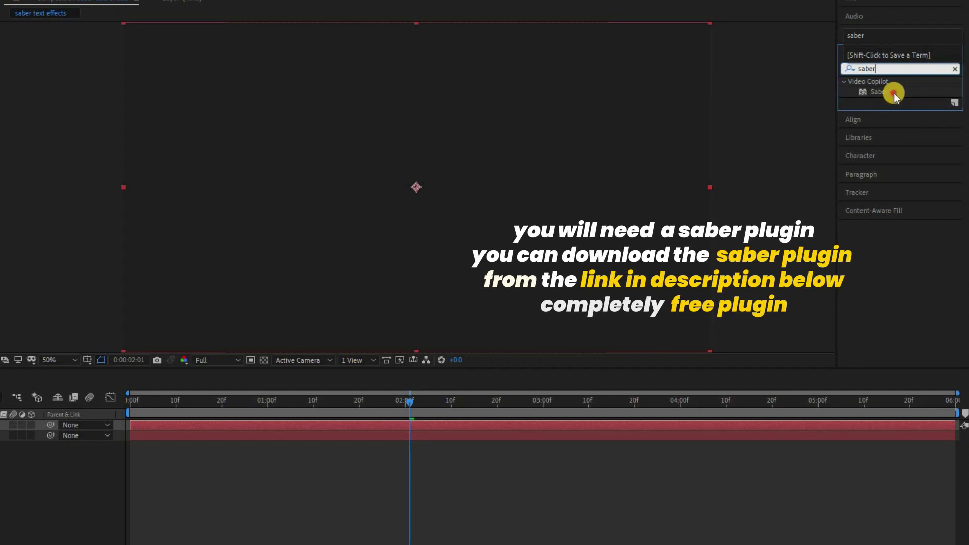
click(881, 93)
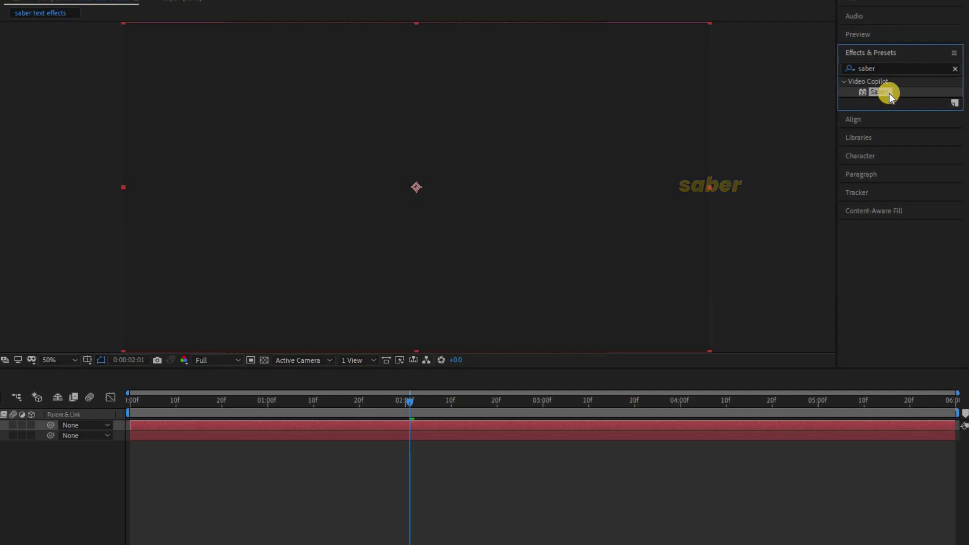
drag(889, 93, 619, 284)
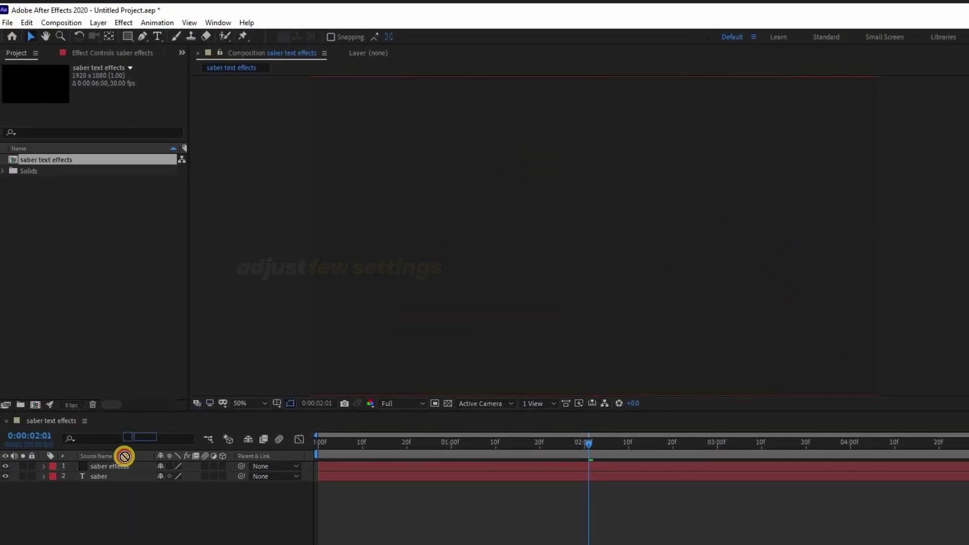
Set the Saber Customize Core type to Text Layer
click(122, 465)
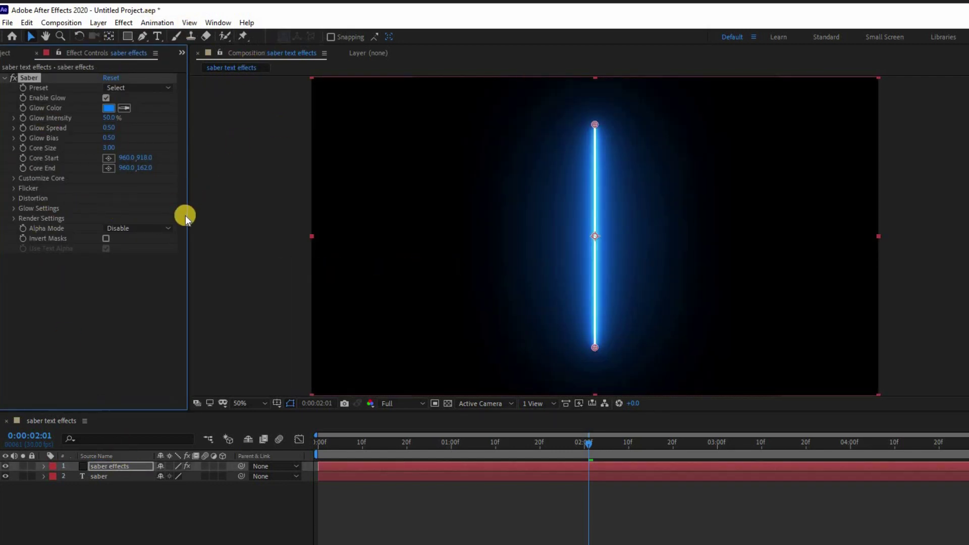
click(13, 178)
click(123, 188)
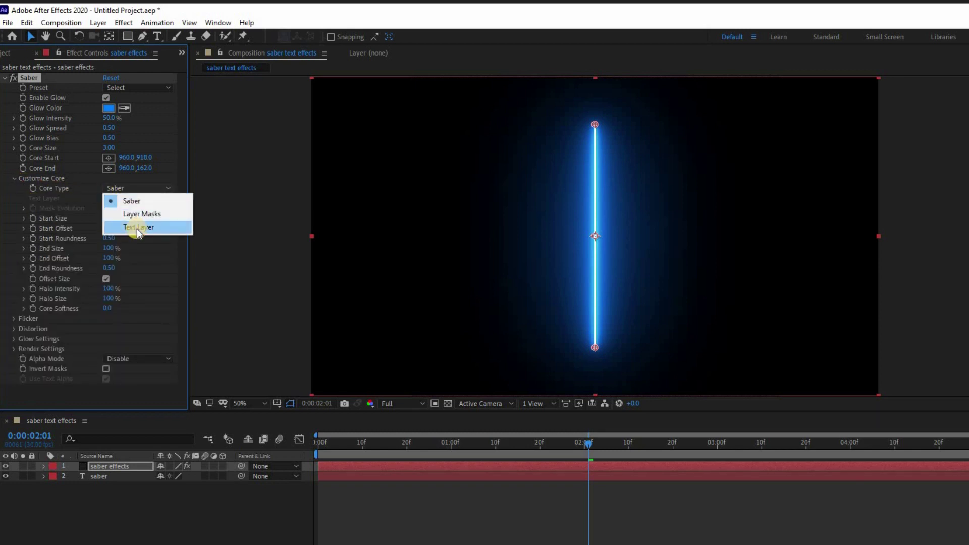
click(138, 228)
click(119, 200)
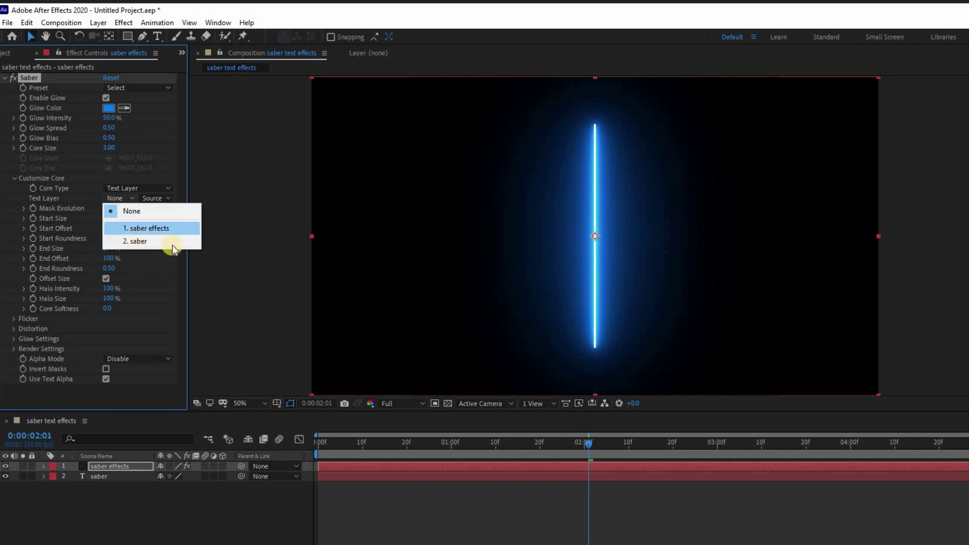
Choose '2. saber' as the text layer the Saber core traces
click(97, 479)
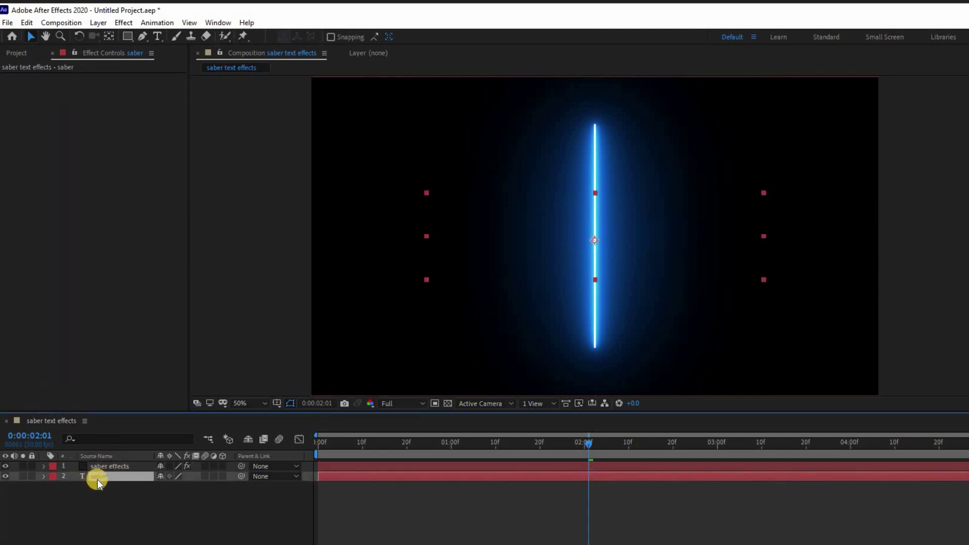
click(119, 466)
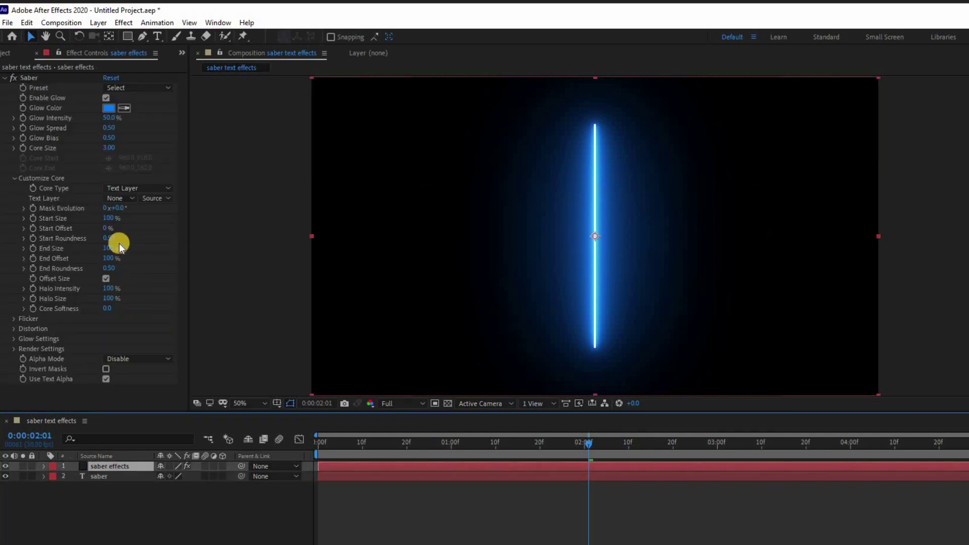
click(121, 198)
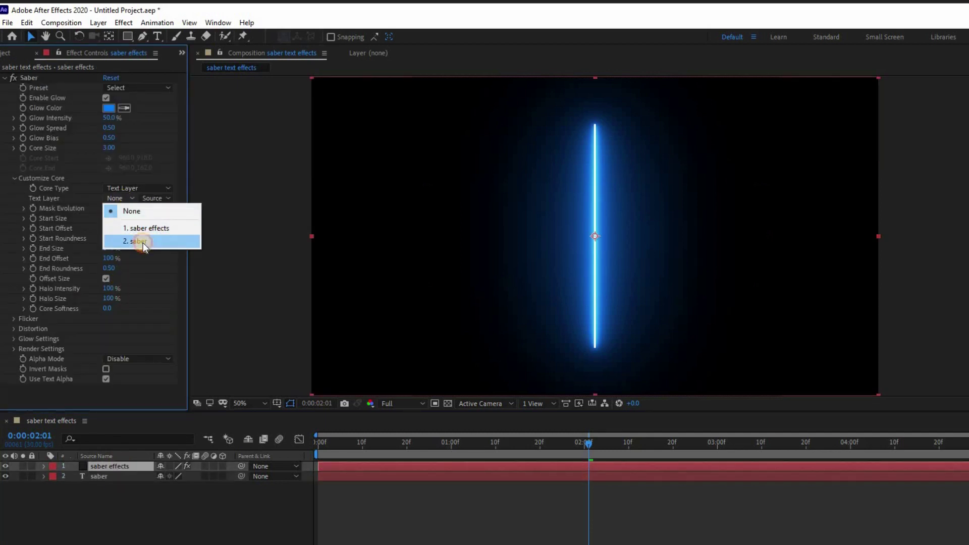
click(143, 243)
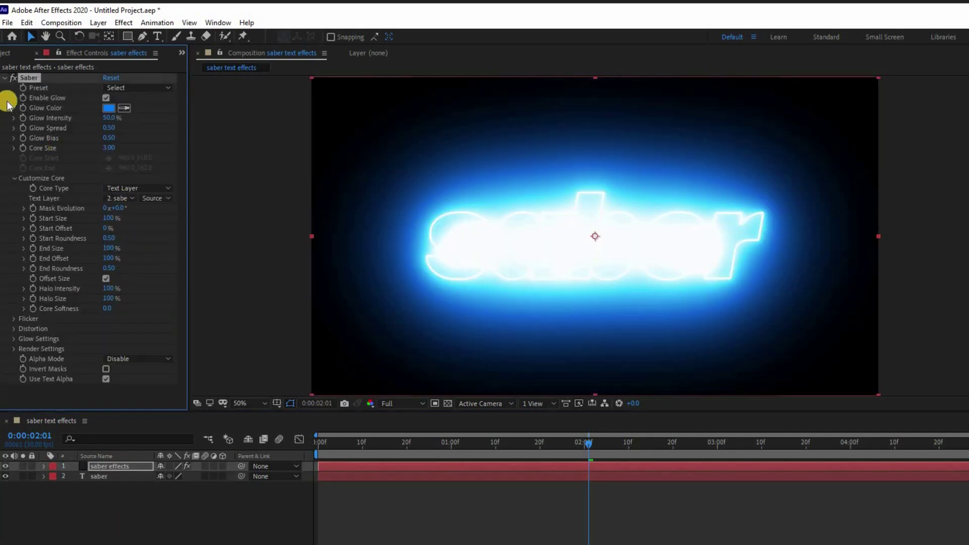
Apply the Haze Saber preset, set Core Size to 2 and Glow Intensity to 70%
click(133, 88)
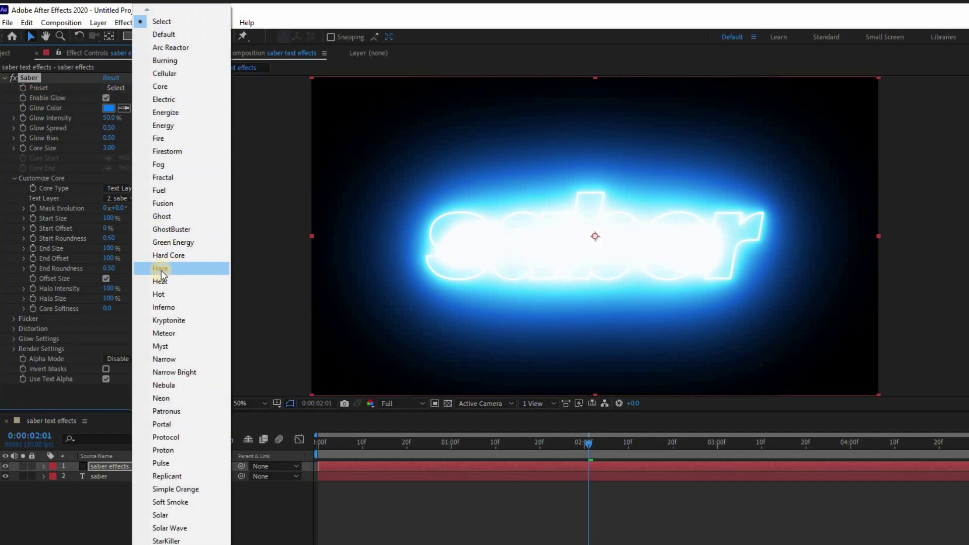
click(162, 271)
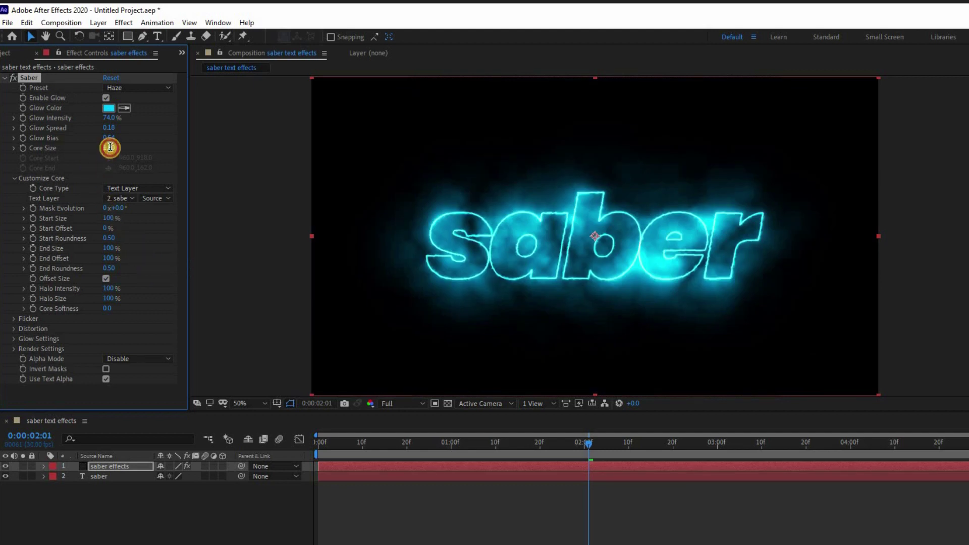
text(2)
key(Return)
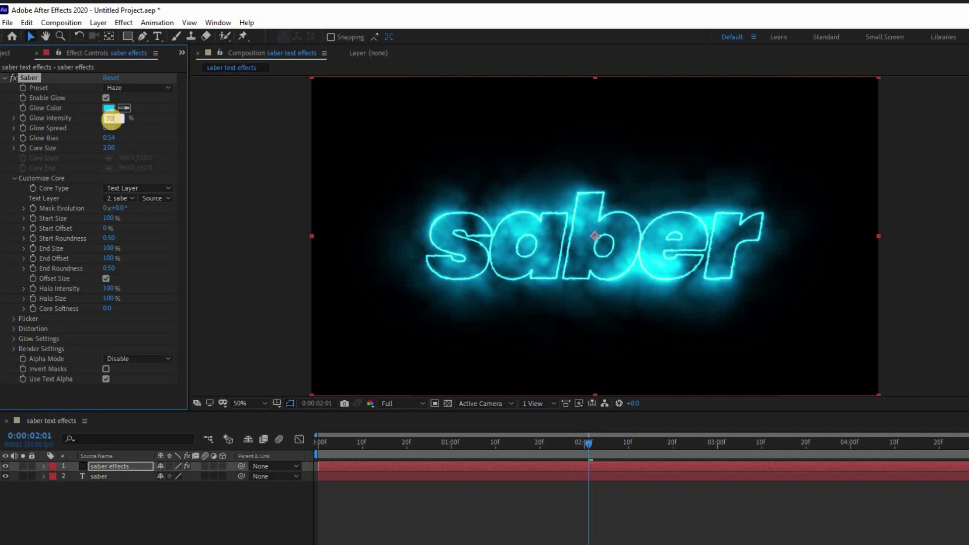
drag(111, 121, 112, 120)
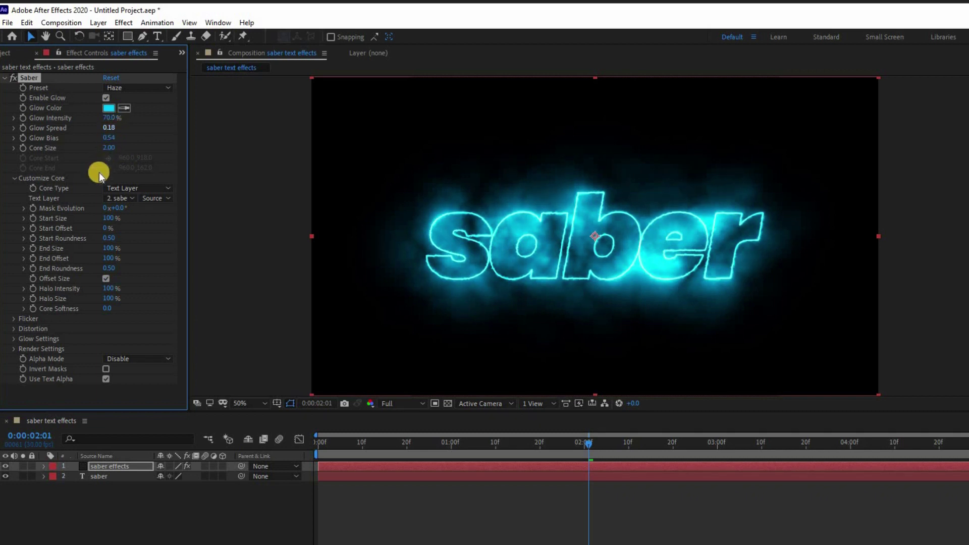
Set Saber's Render Settings Composite Settings to Transparent
click(12, 349)
click(53, 356)
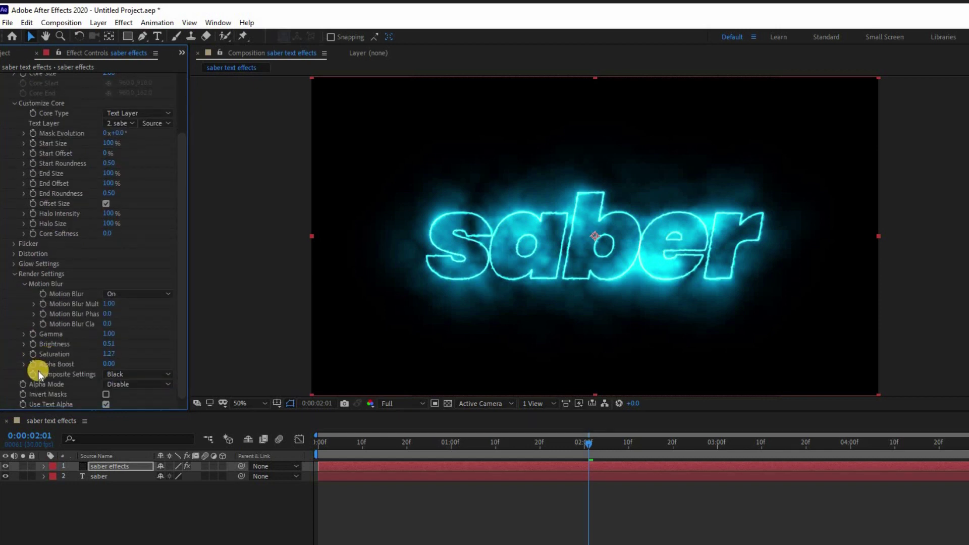
click(122, 376)
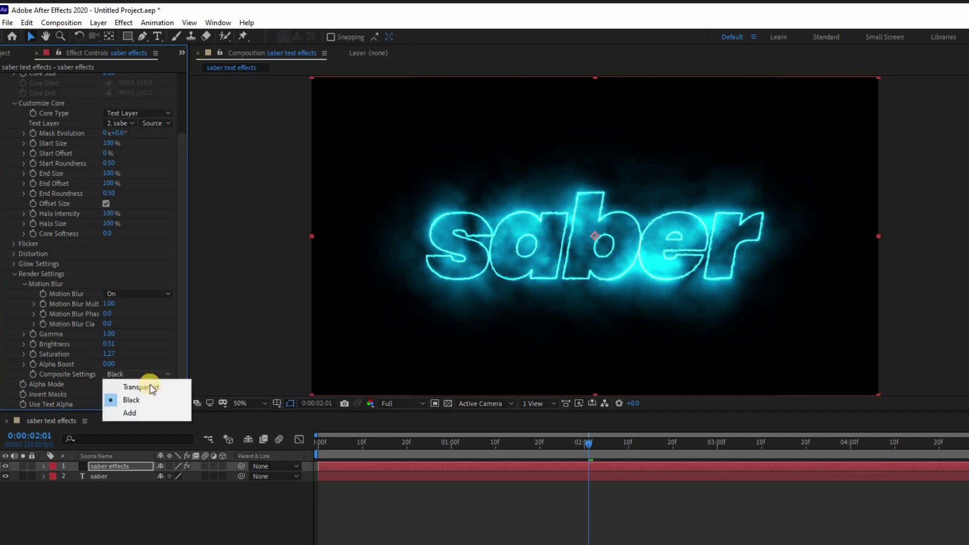
click(133, 386)
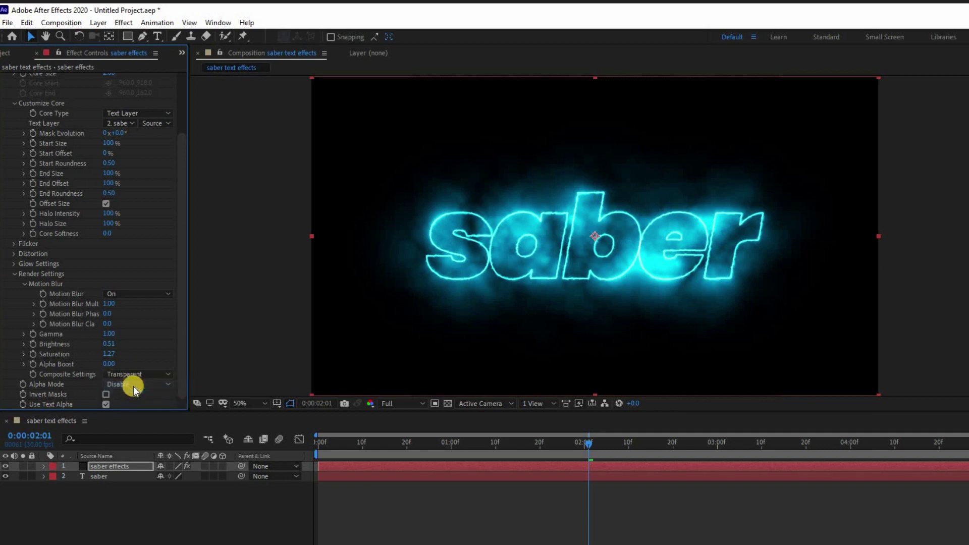
Hide the original saber text layer and set Alpha Mode to Enable Masks
click(10, 476)
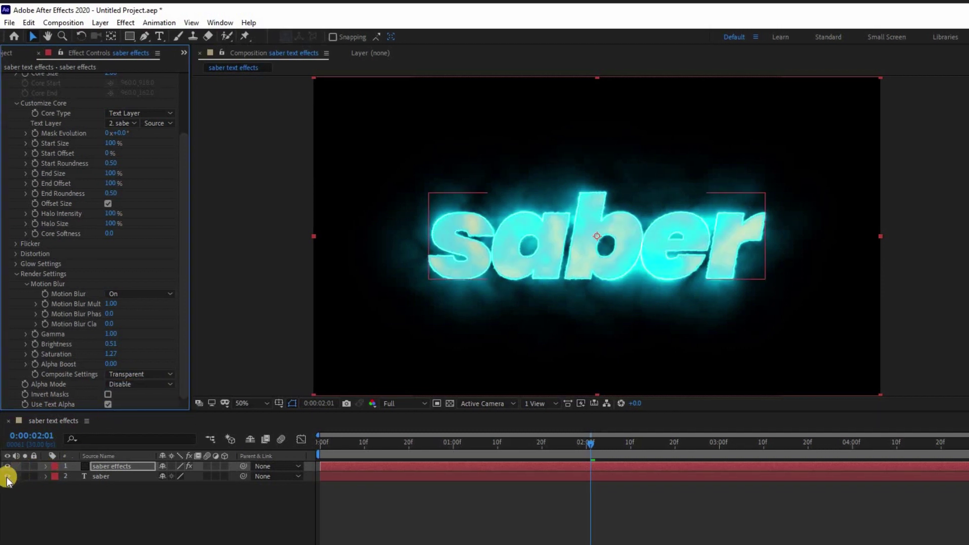
click(9, 477)
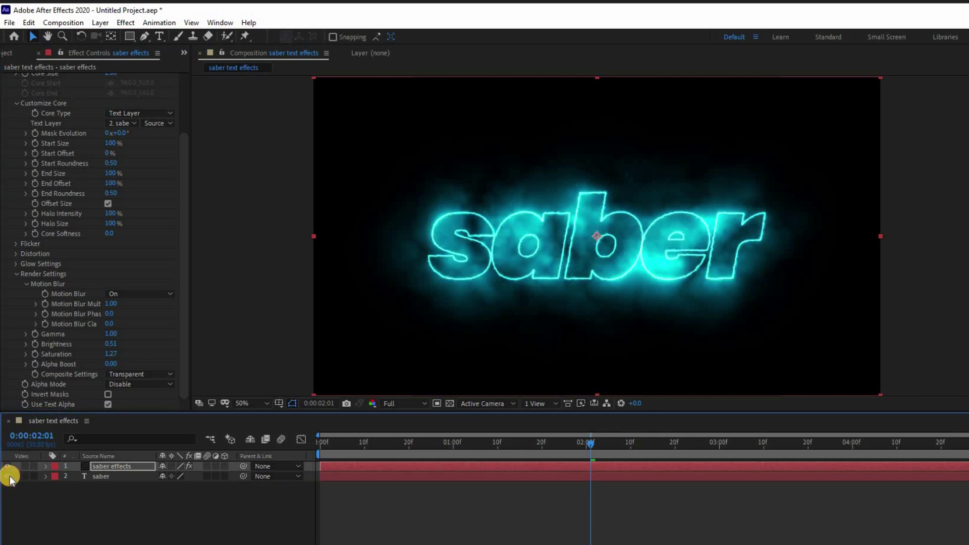
click(9, 476)
click(9, 477)
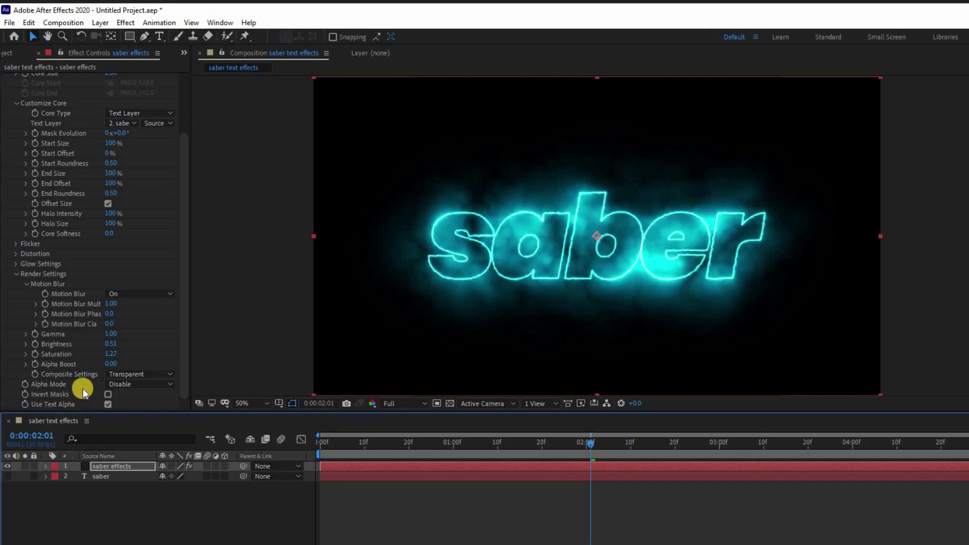
click(113, 386)
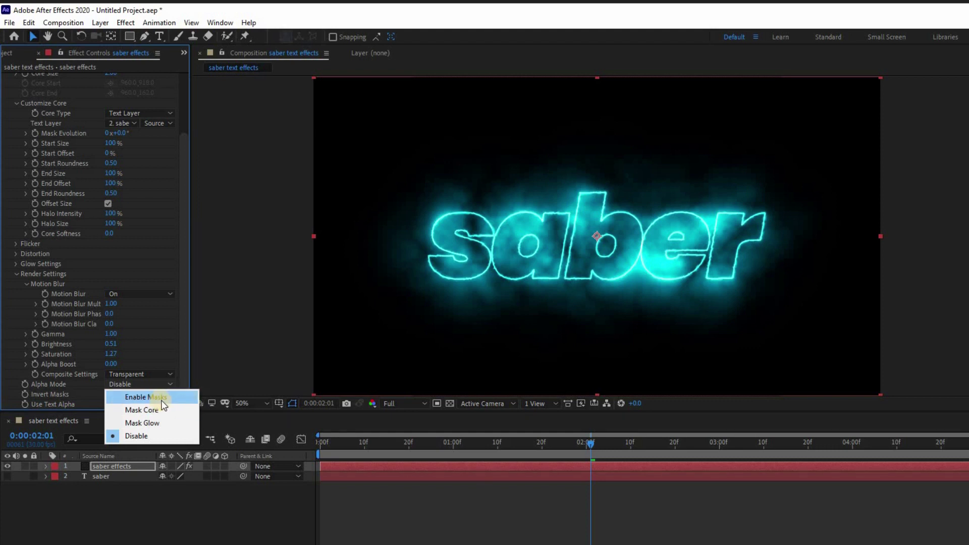
click(160, 399)
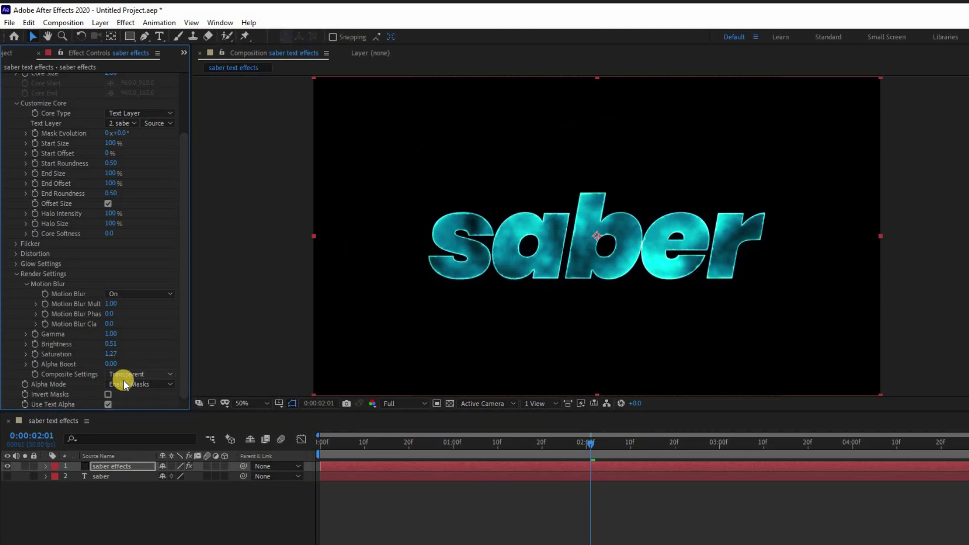
Set a Start Offset keyframe of 100% at 0:00
click(311, 457)
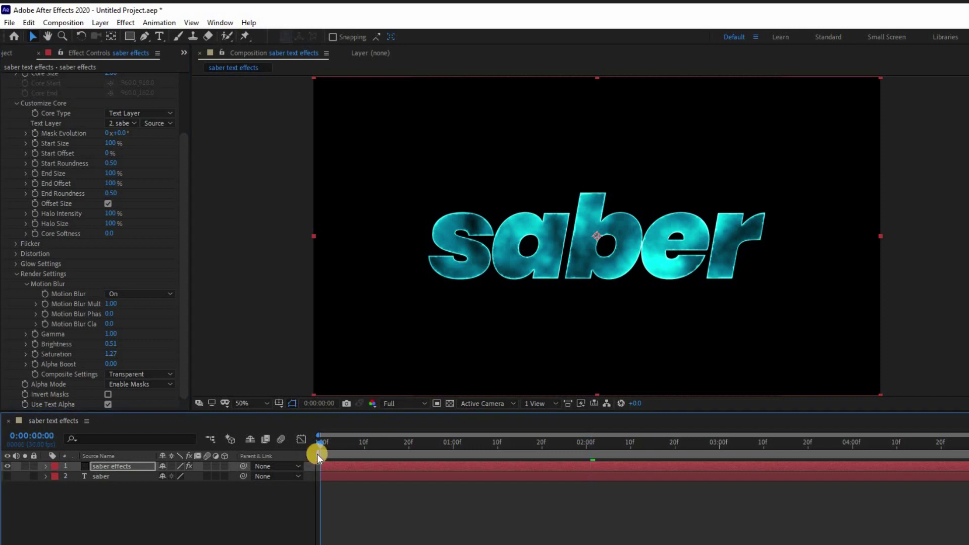
click(327, 454)
mouse_move(326, 455)
mouse_down()
mouse_move(664, 459)
mouse_move(317, 479)
mouse_up()
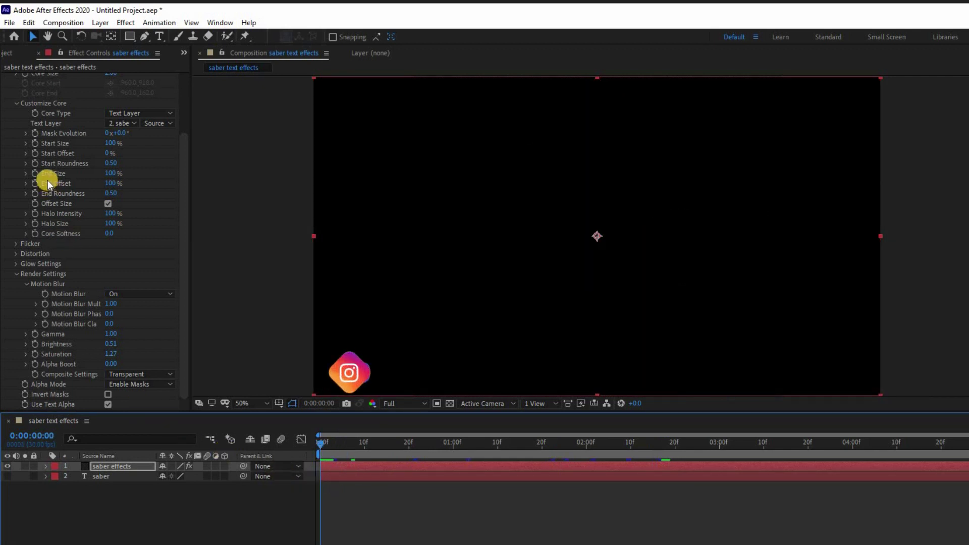
click(35, 153)
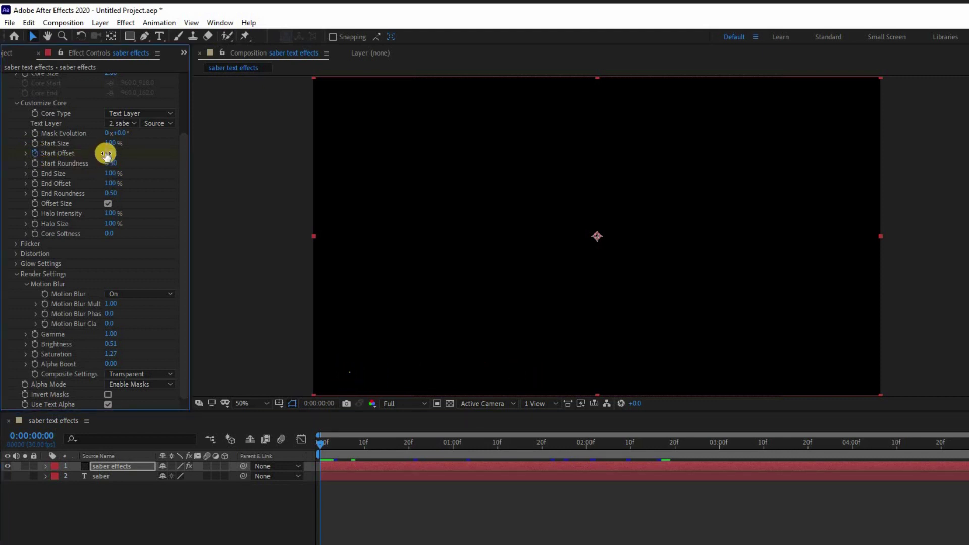
text(1)
key(Return)
Set Start Offset to 0% at the 2-second mark
click(588, 445)
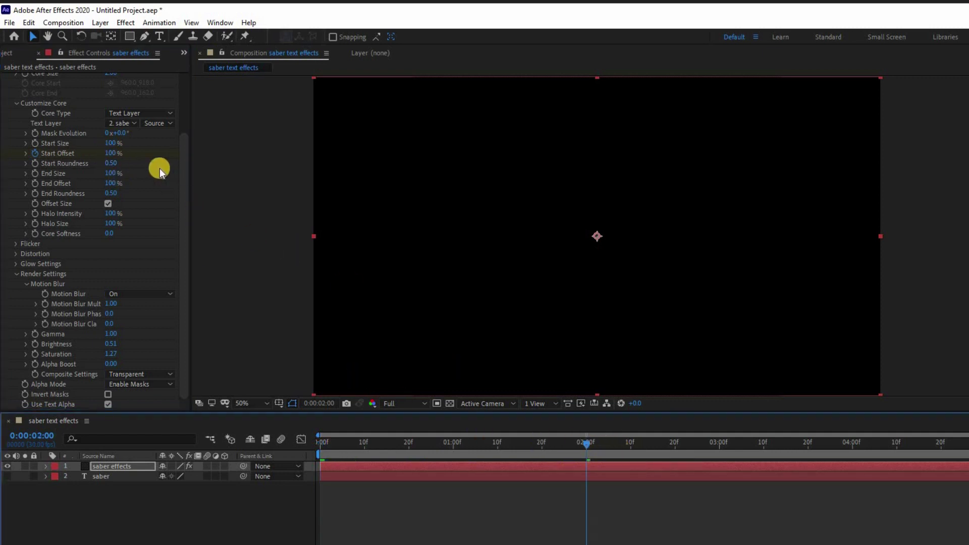
click(115, 154)
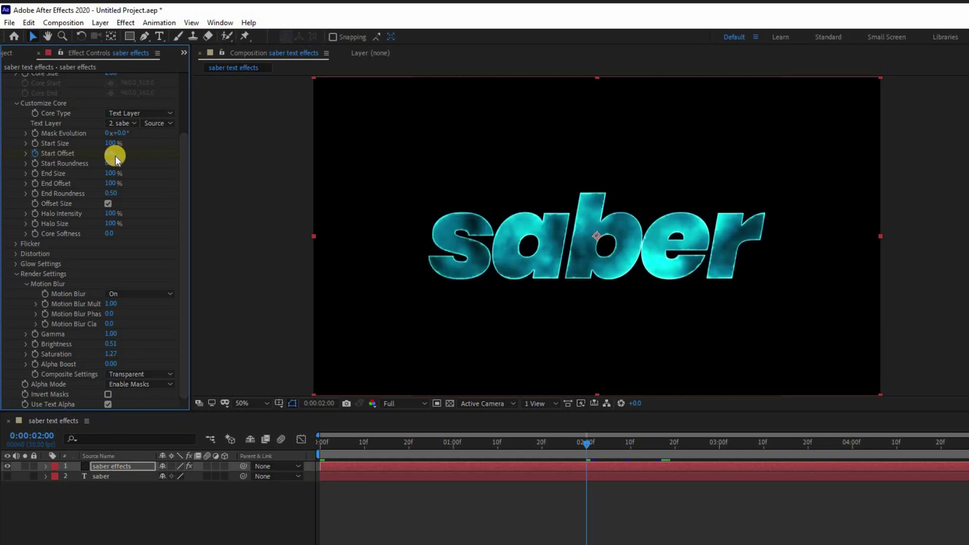
click(46, 469)
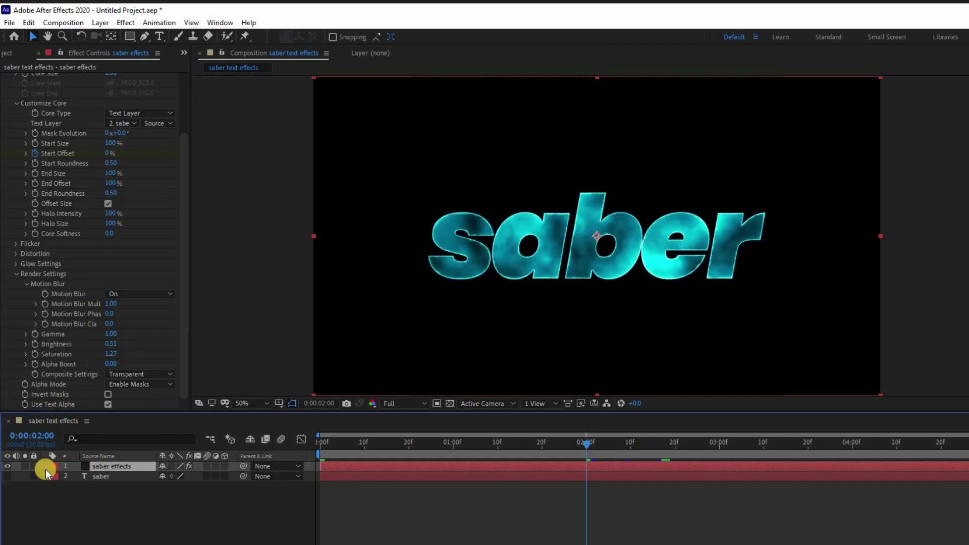
Apply Easy Ease to the existing Start Offset keyframes of the Saber effect
click(44, 470)
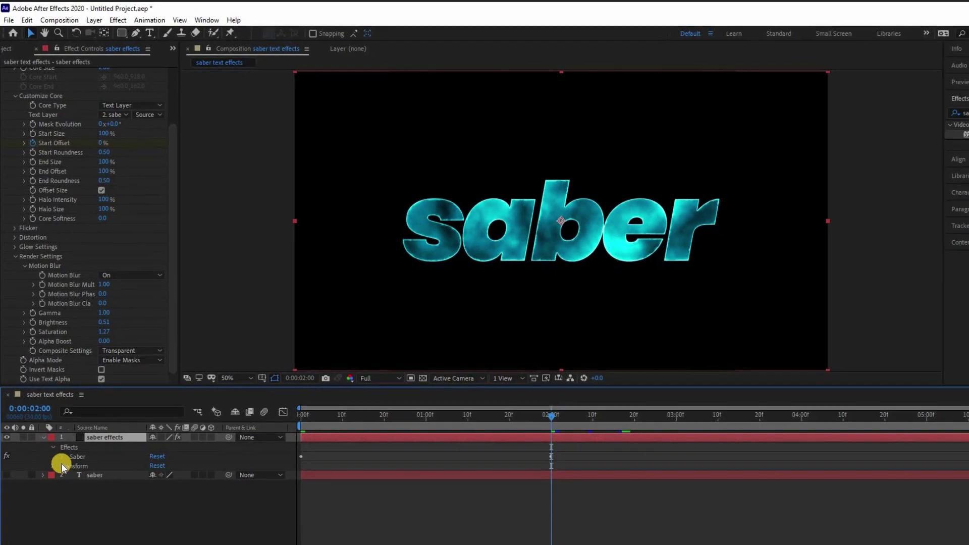
click(63, 458)
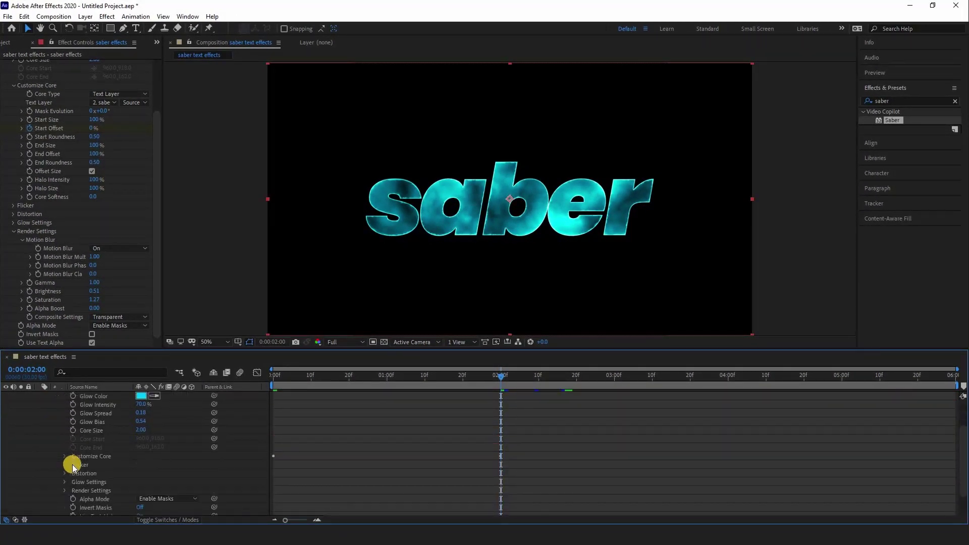
click(63, 457)
scroll(216, 444, down, 3)
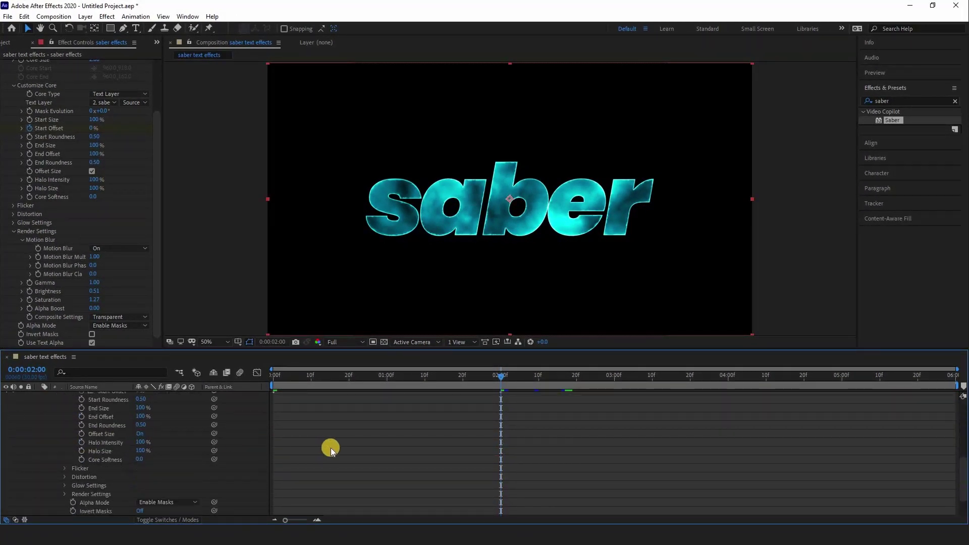
drag(558, 413, 273, 435)
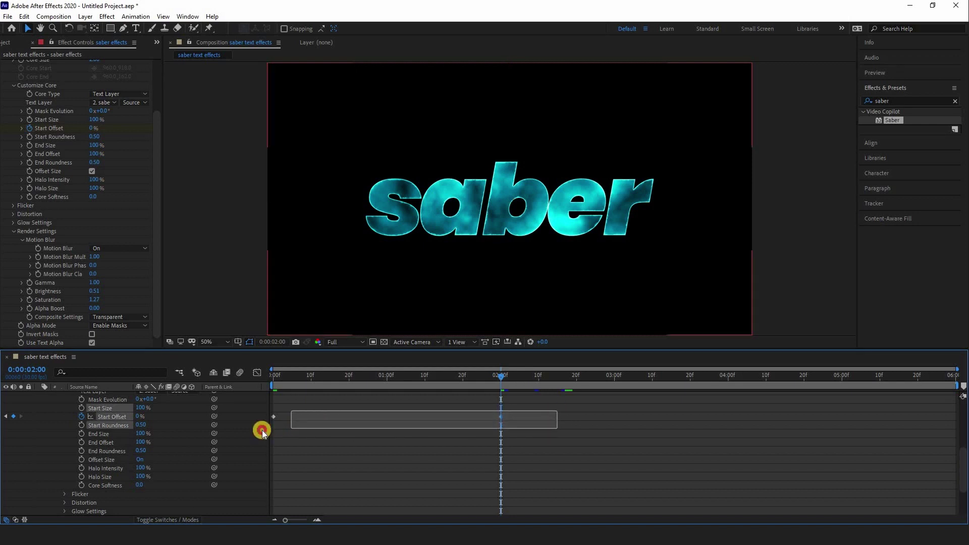
right_click(273, 418)
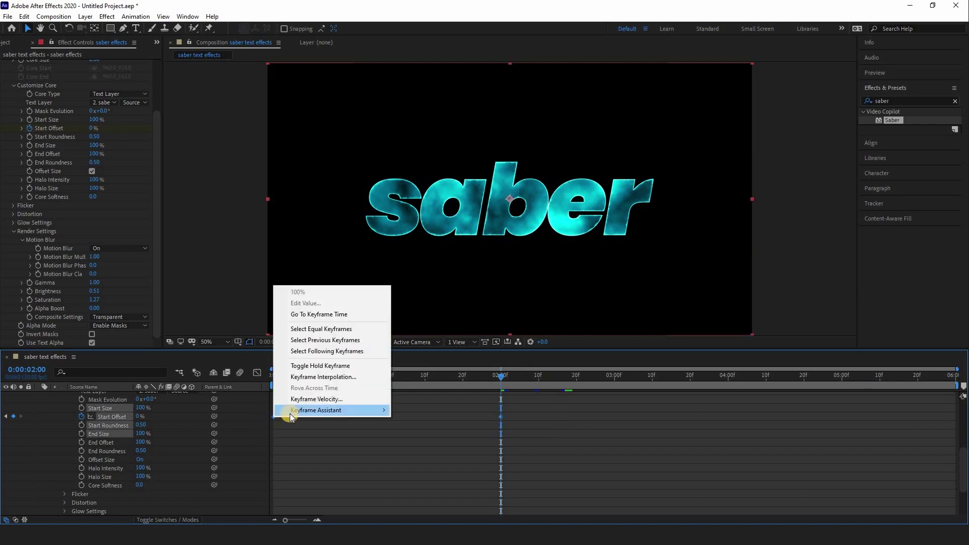
mouse_move(291, 411)
click(468, 444)
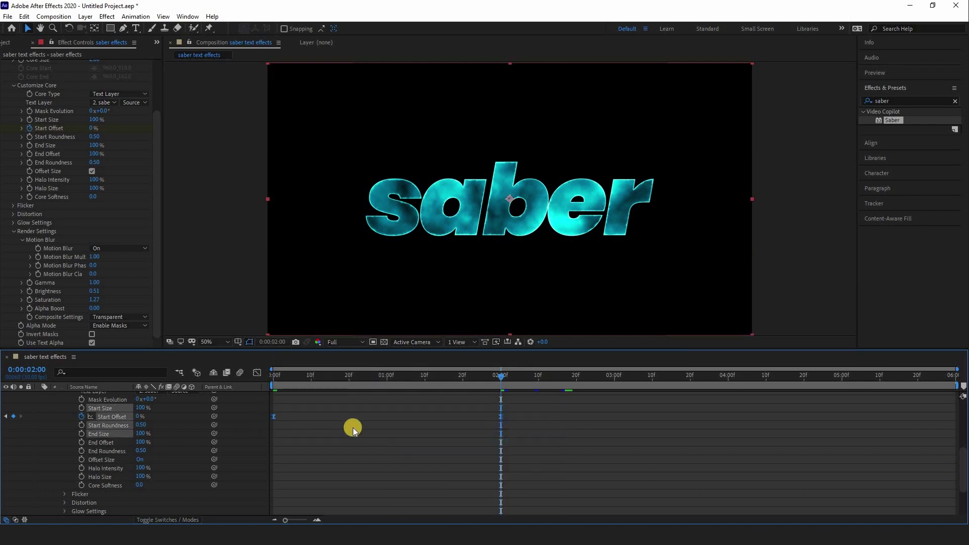
click(407, 417)
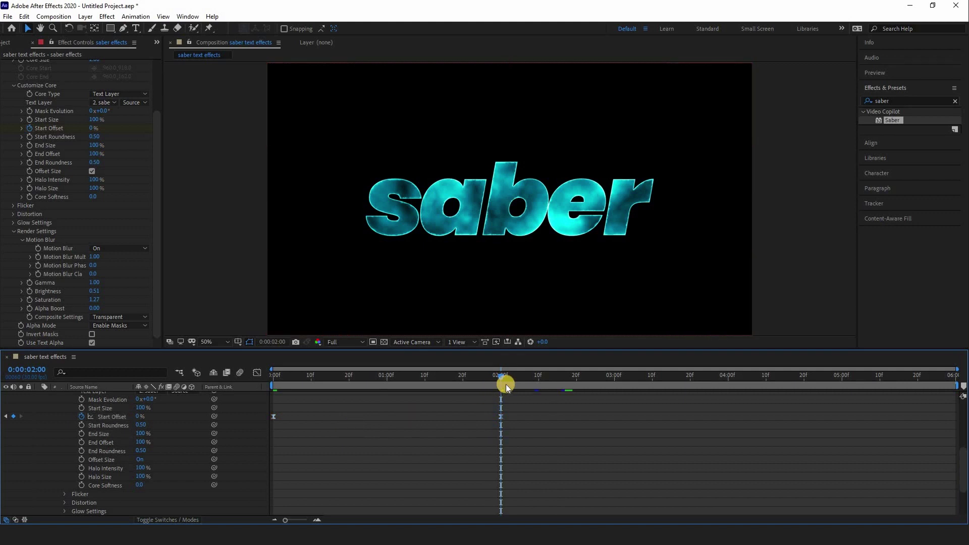
Hold Start Offset at 0% with a 4:00 keyframe, reach 100% at 5:29, and collapse the layer
drag(507, 385, 729, 391)
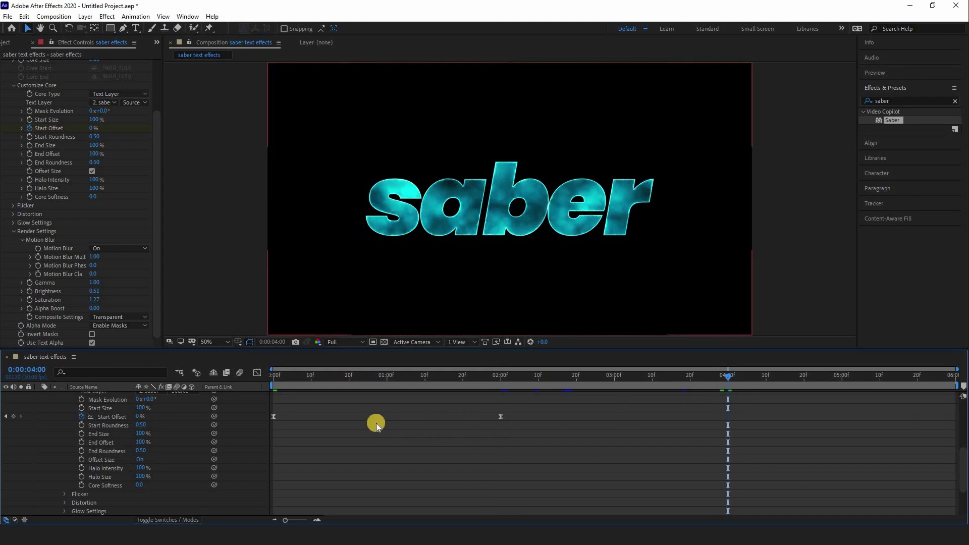
click(13, 416)
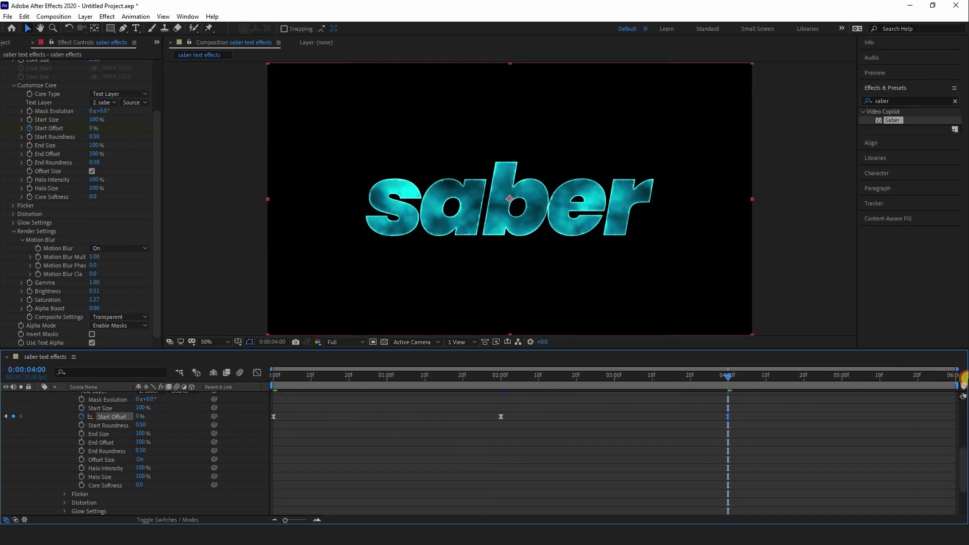
click(963, 378)
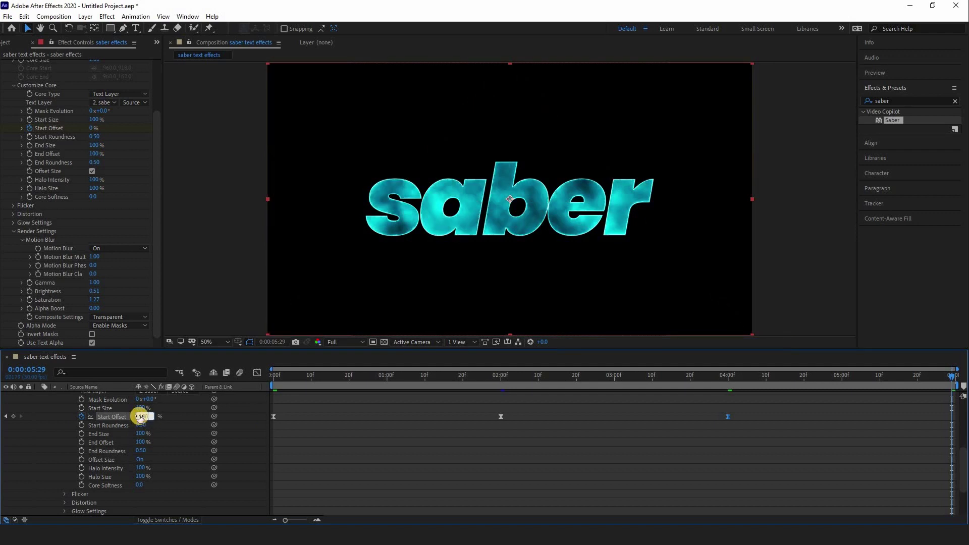
click(301, 434)
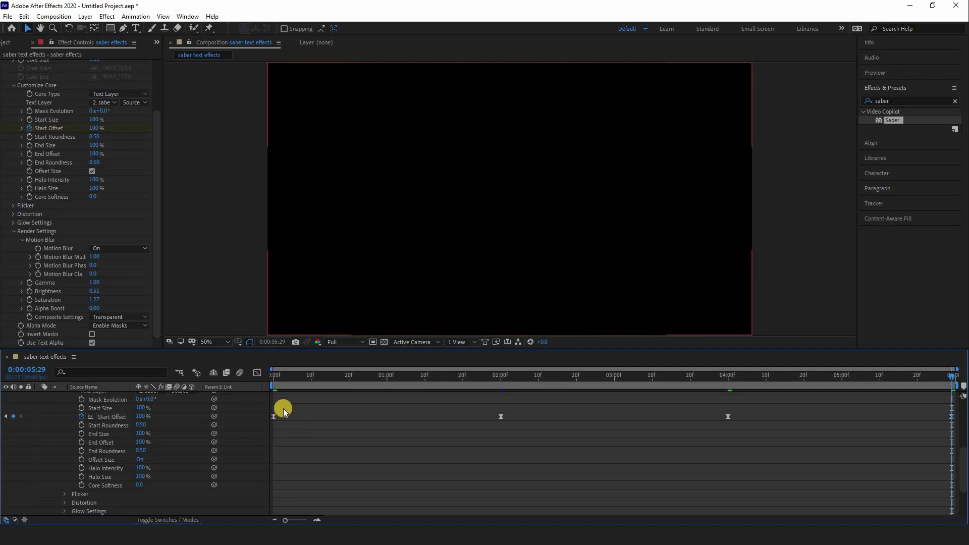
click(273, 384)
scroll(53, 413, up, 3)
scroll(53, 413, up, 3)
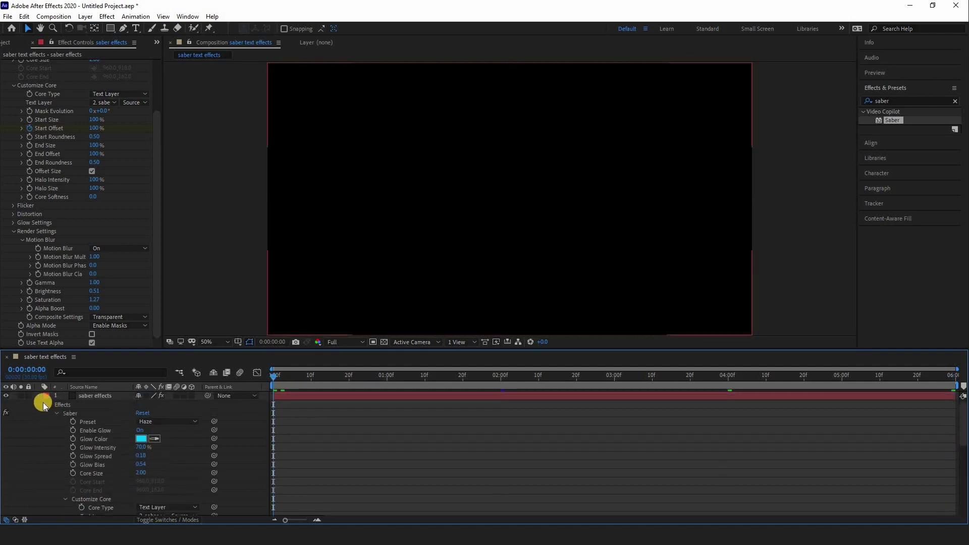
click(39, 399)
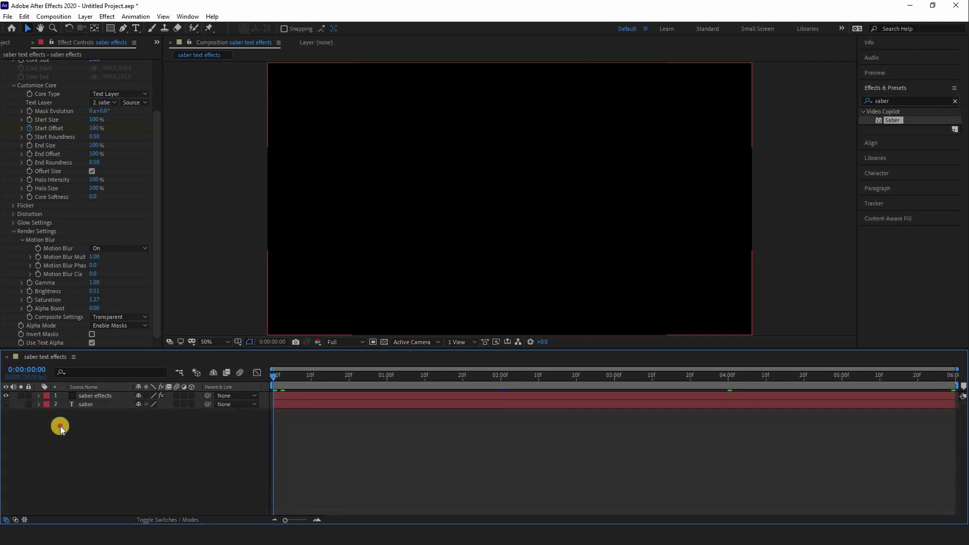
Pre-compose the saber effects and saber layers into 'saber text', moving all attributes
drag(78, 466, 114, 416)
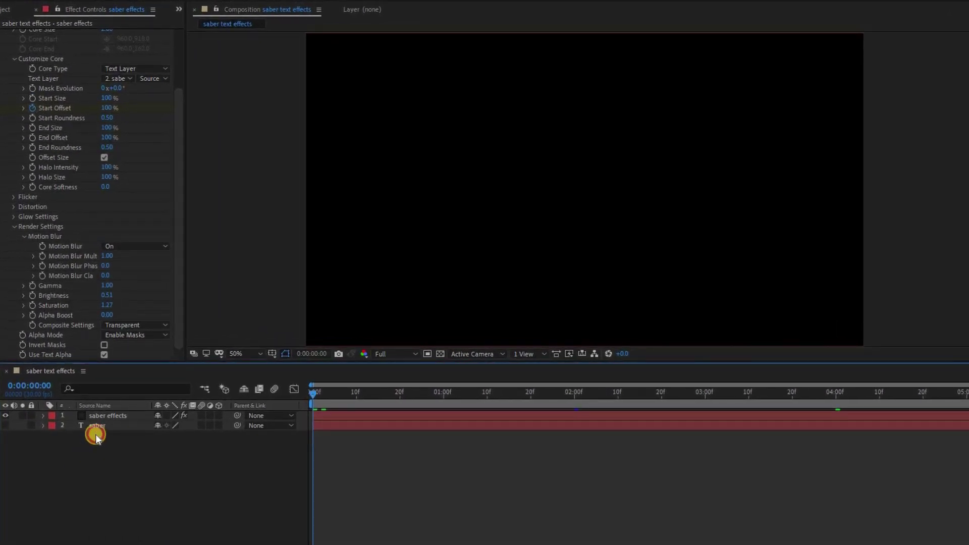
right_click(114, 415)
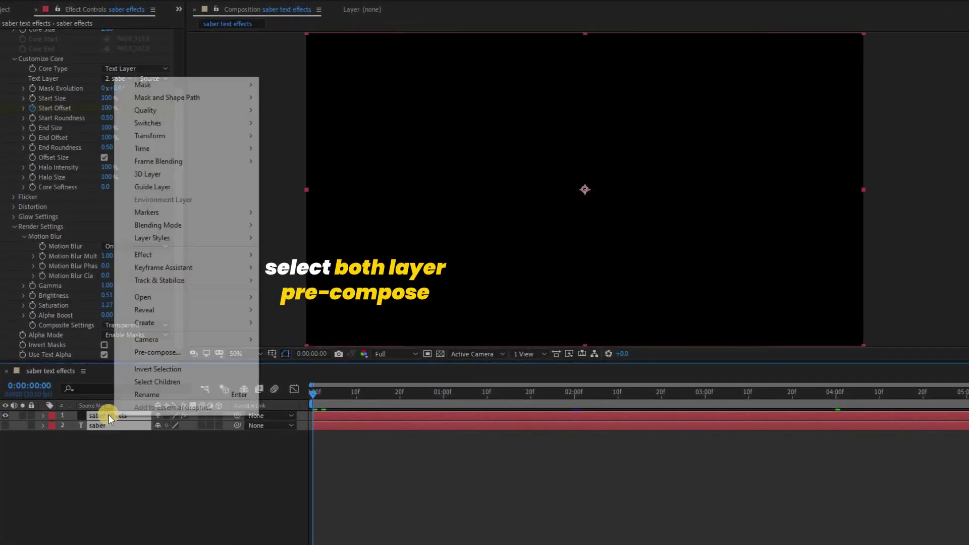
click(175, 353)
text(saber text)
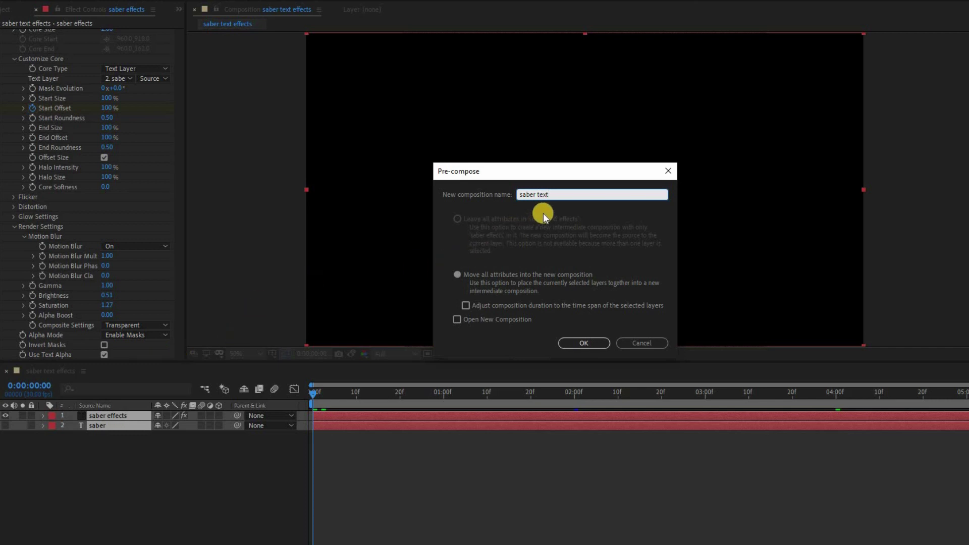
click(529, 196)
double_click(529, 196)
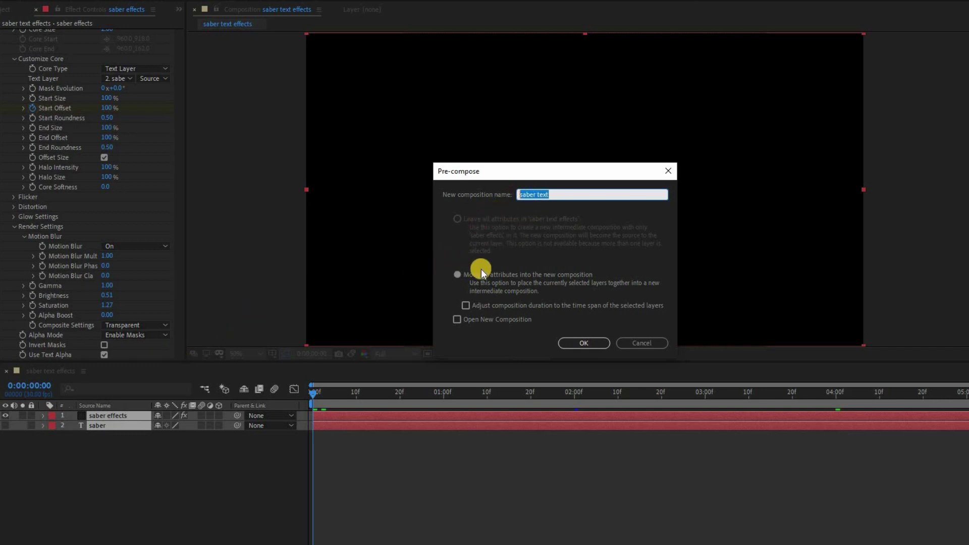
click(583, 342)
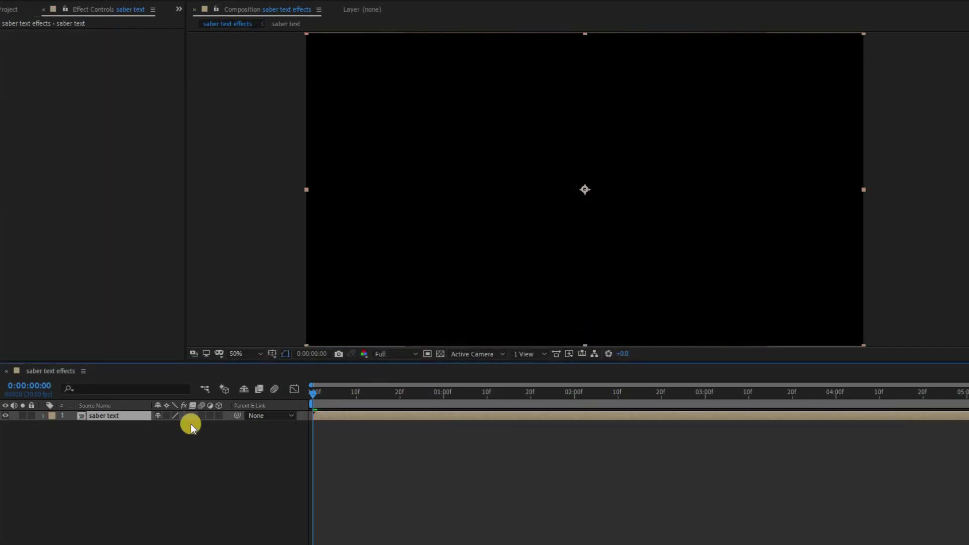
Keyframe the saber text layer's Scale at 120% on the first frame
click(44, 416)
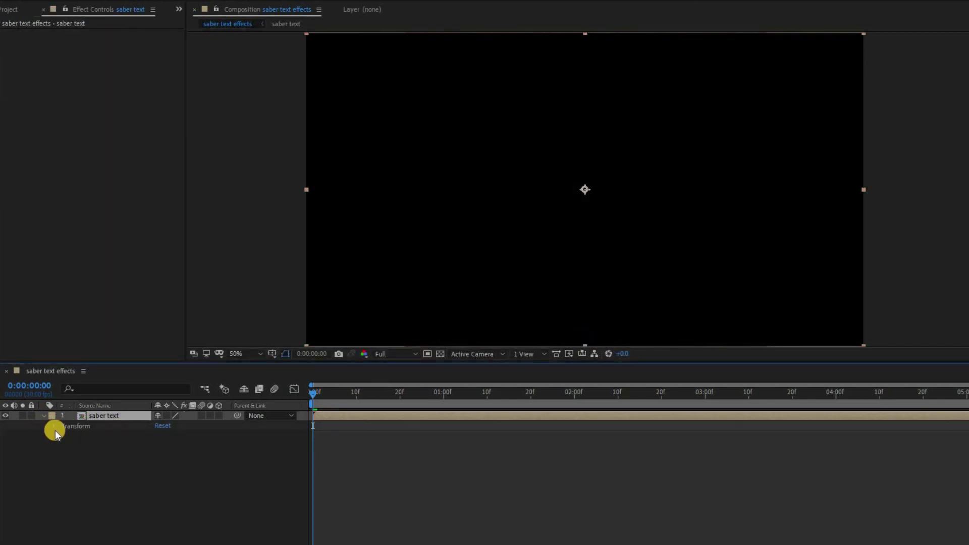
click(52, 428)
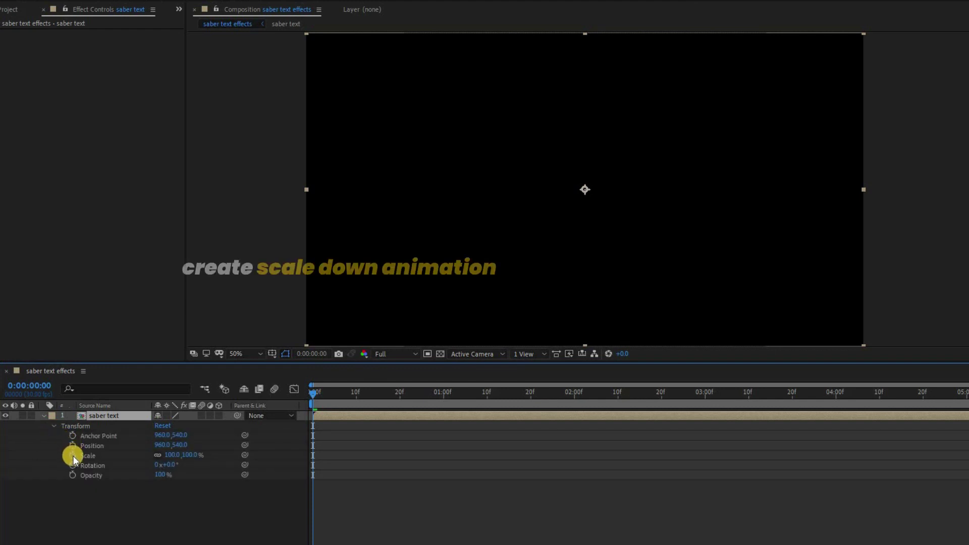
click(73, 456)
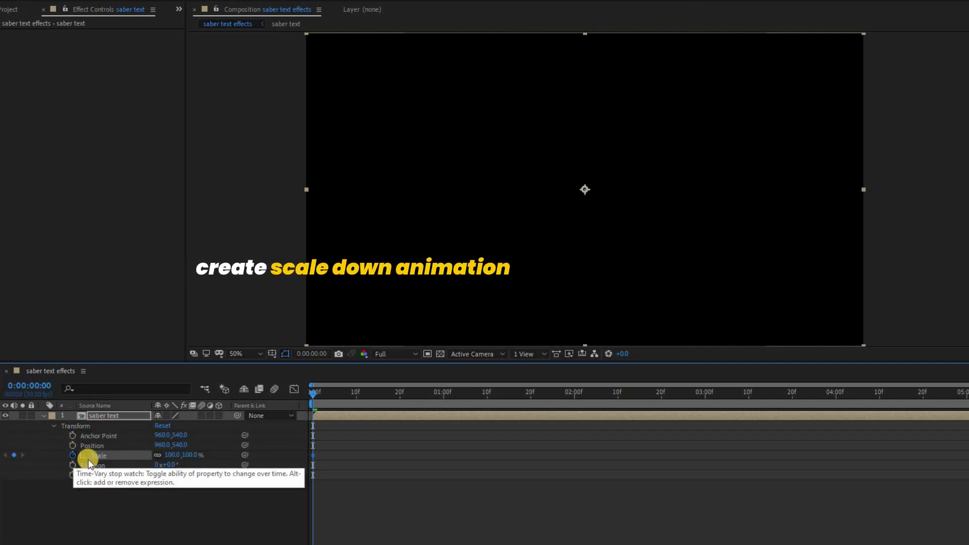
click(171, 455)
text(120)
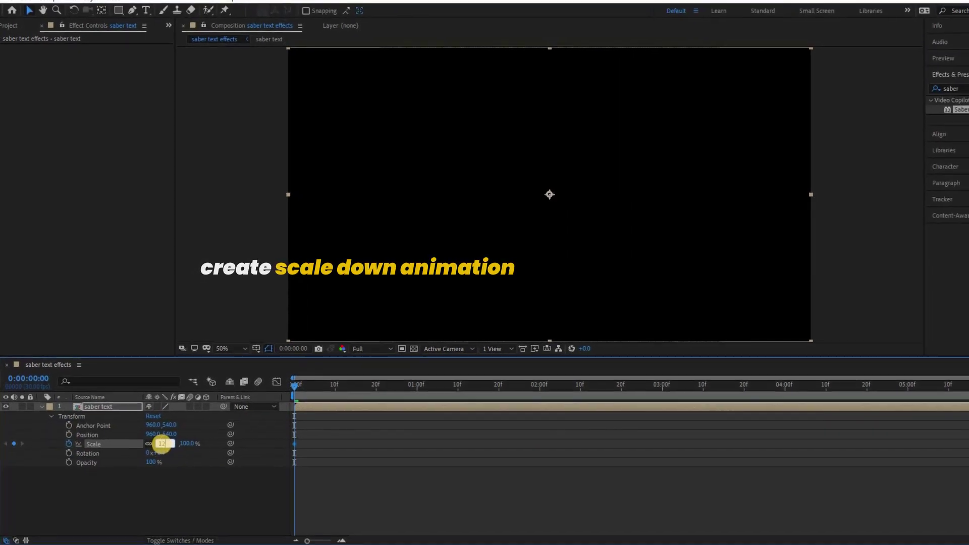
key(Return)
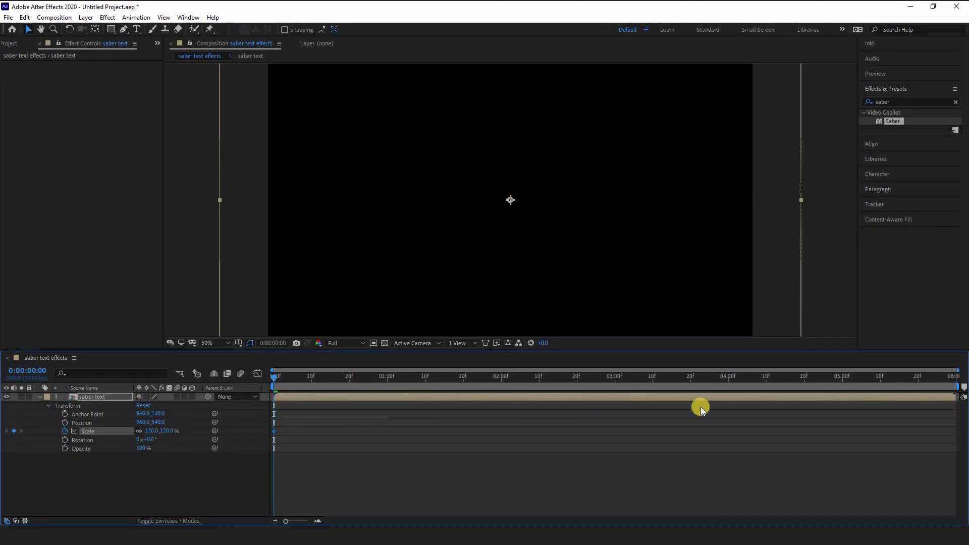
Set Scale to 100% at 5:29 and apply Easy Ease to both Scale keyframes
click(949, 388)
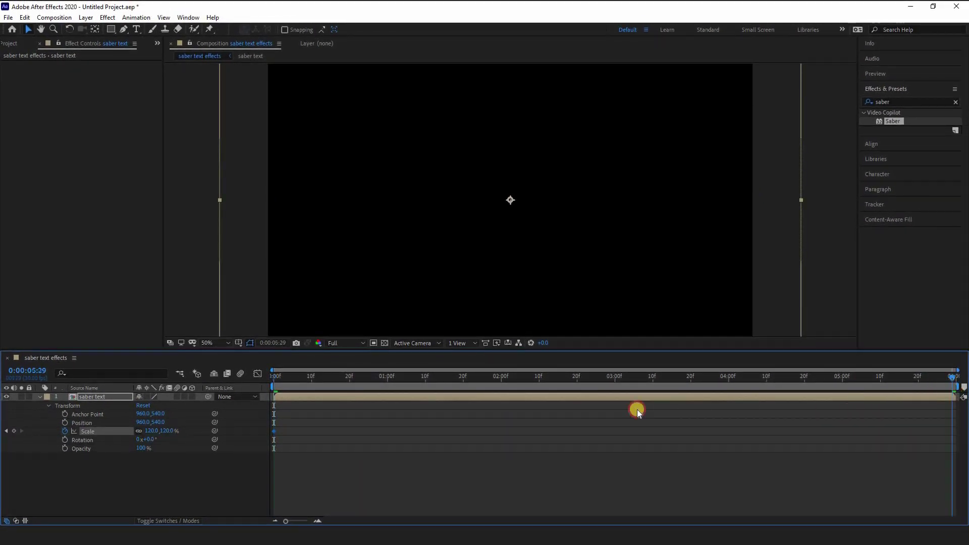
click(156, 432)
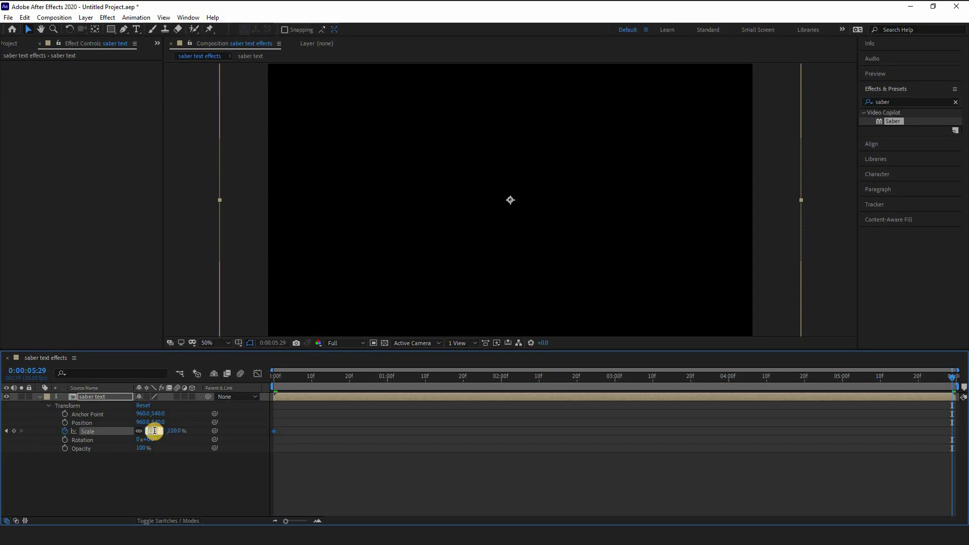
key(Return)
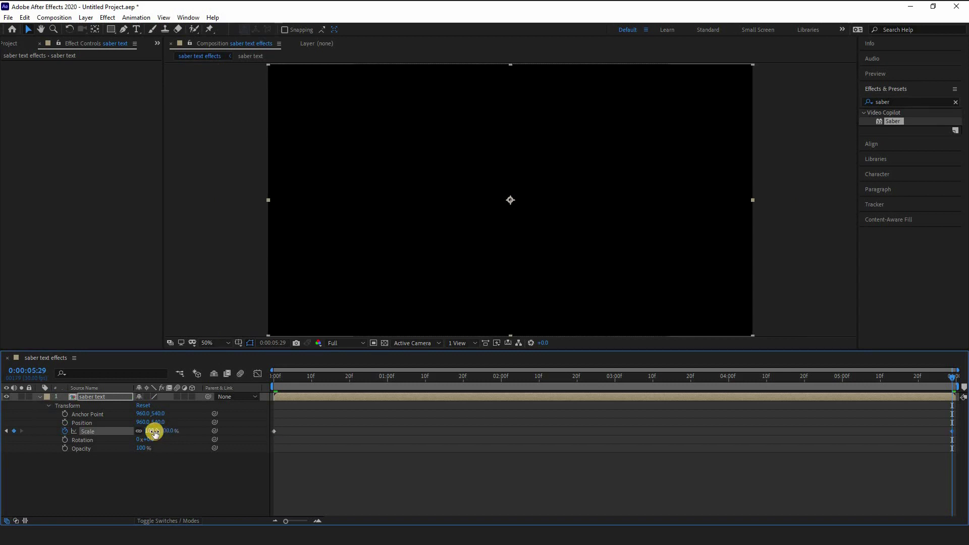
drag(262, 430, 954, 435)
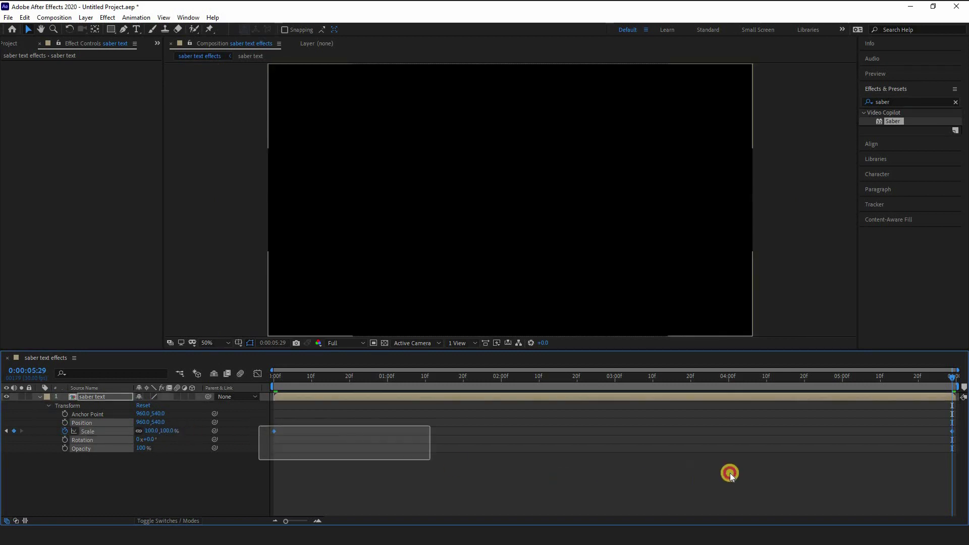
right_click(953, 432)
mouse_move(934, 423)
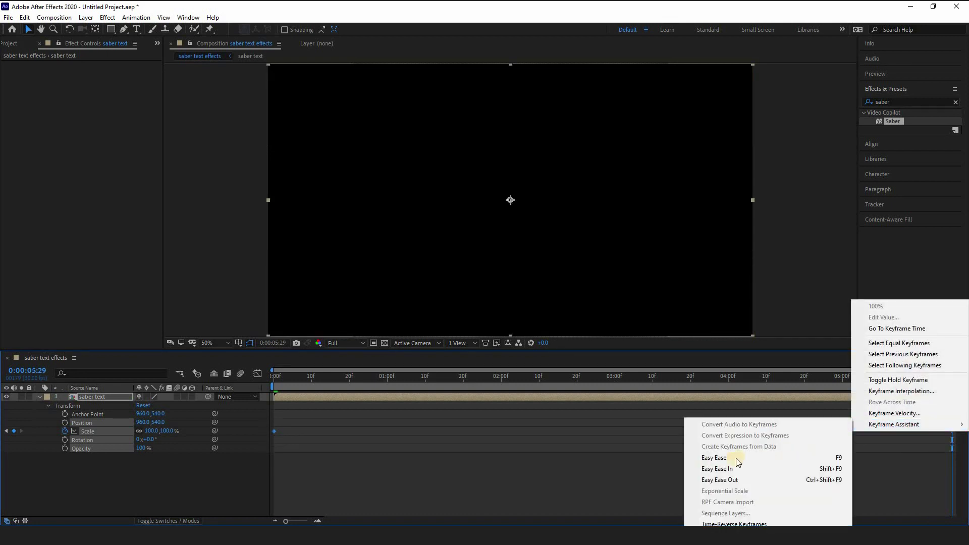
click(738, 458)
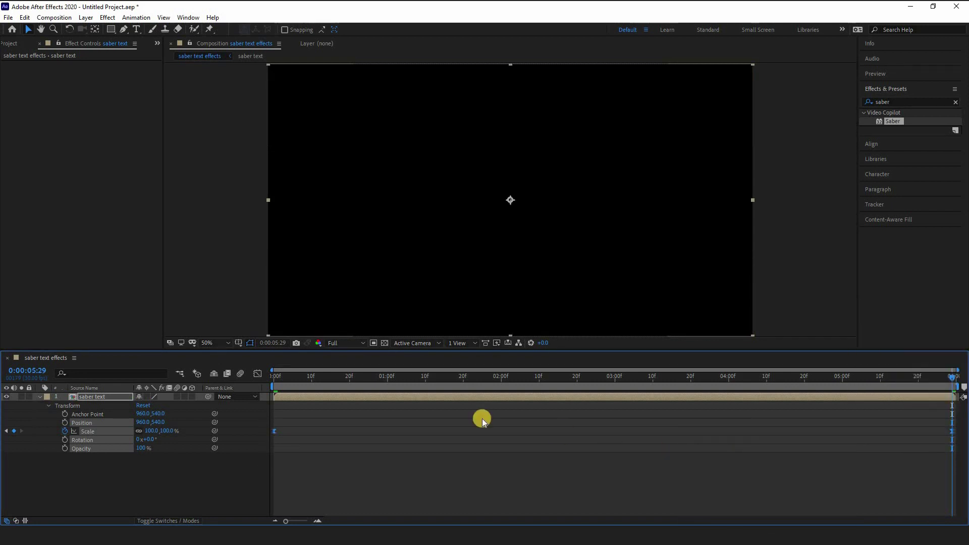
click(279, 386)
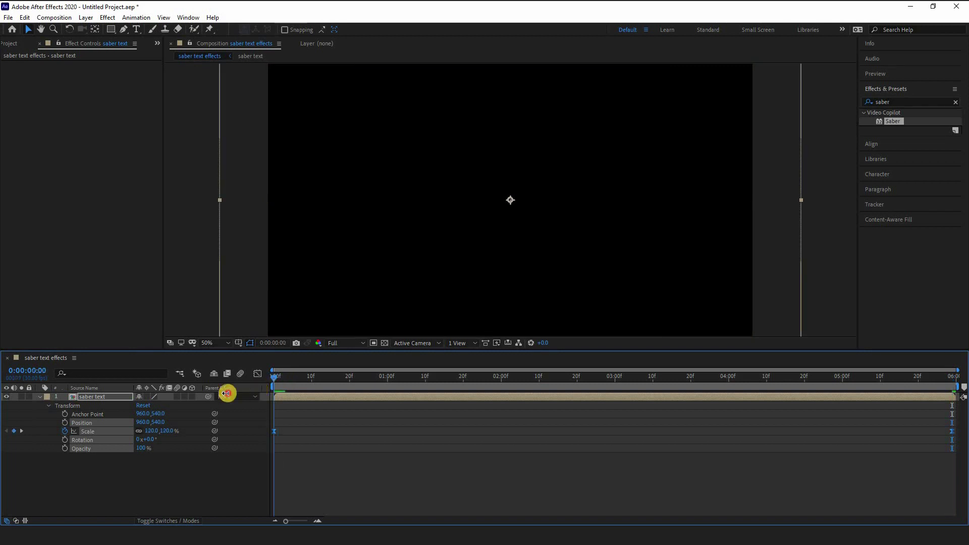
Collapse the Transform properties and run a RAM preview of the saber animation
click(39, 396)
key(space)
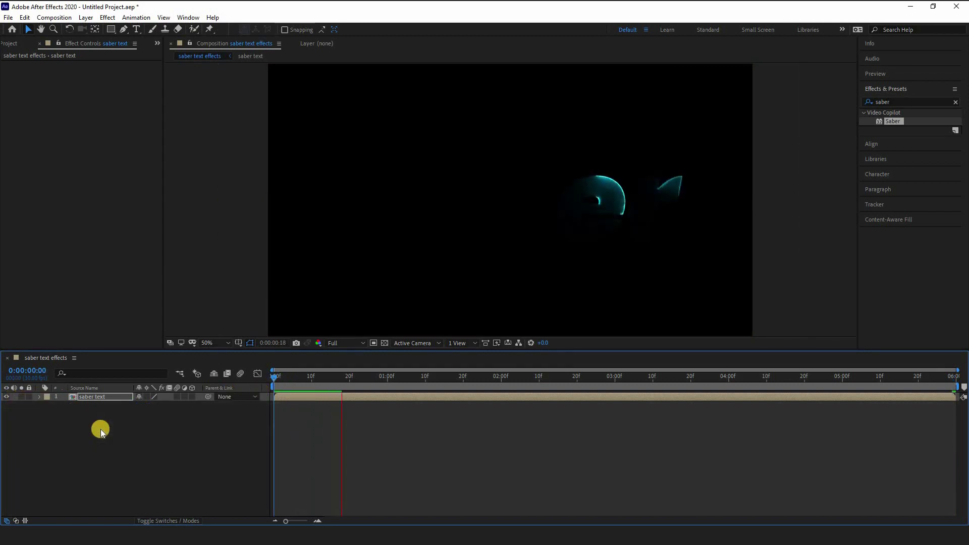